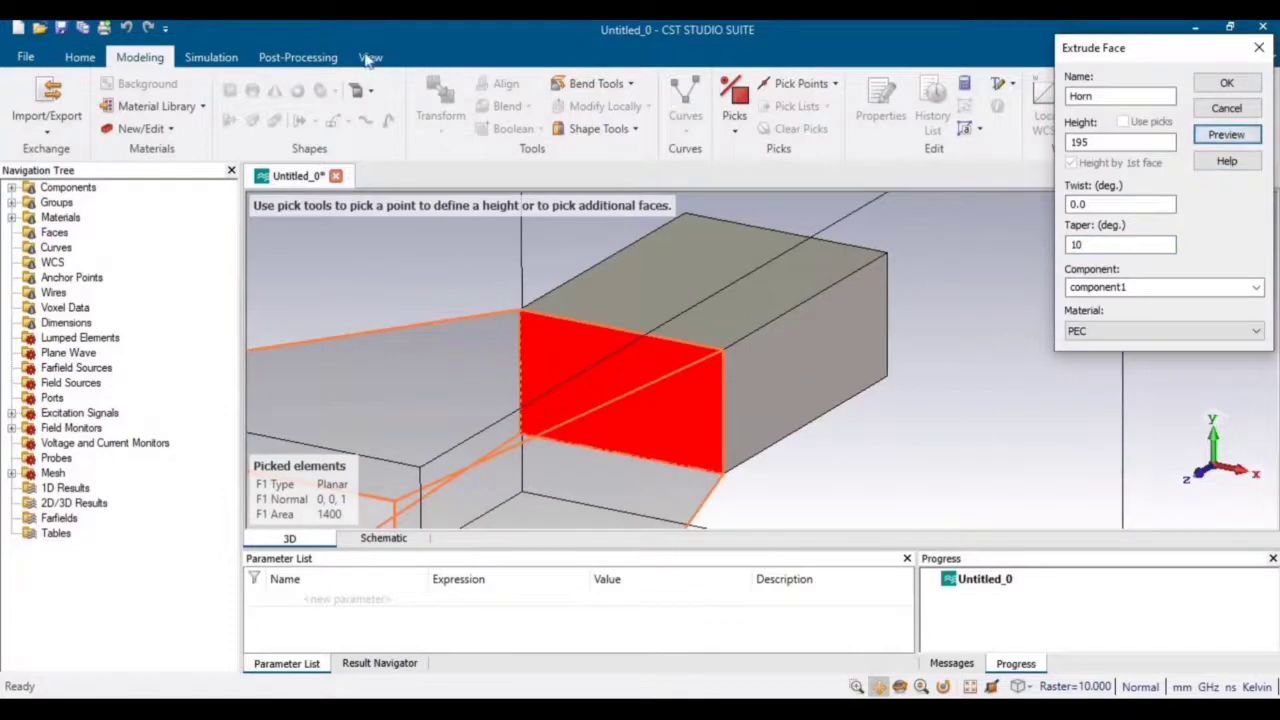
# Confirm the previewed face extrusion to create the Horn solid in front of the waveguide.
pyautogui.click(369, 57)
pyautogui.click(705, 106)
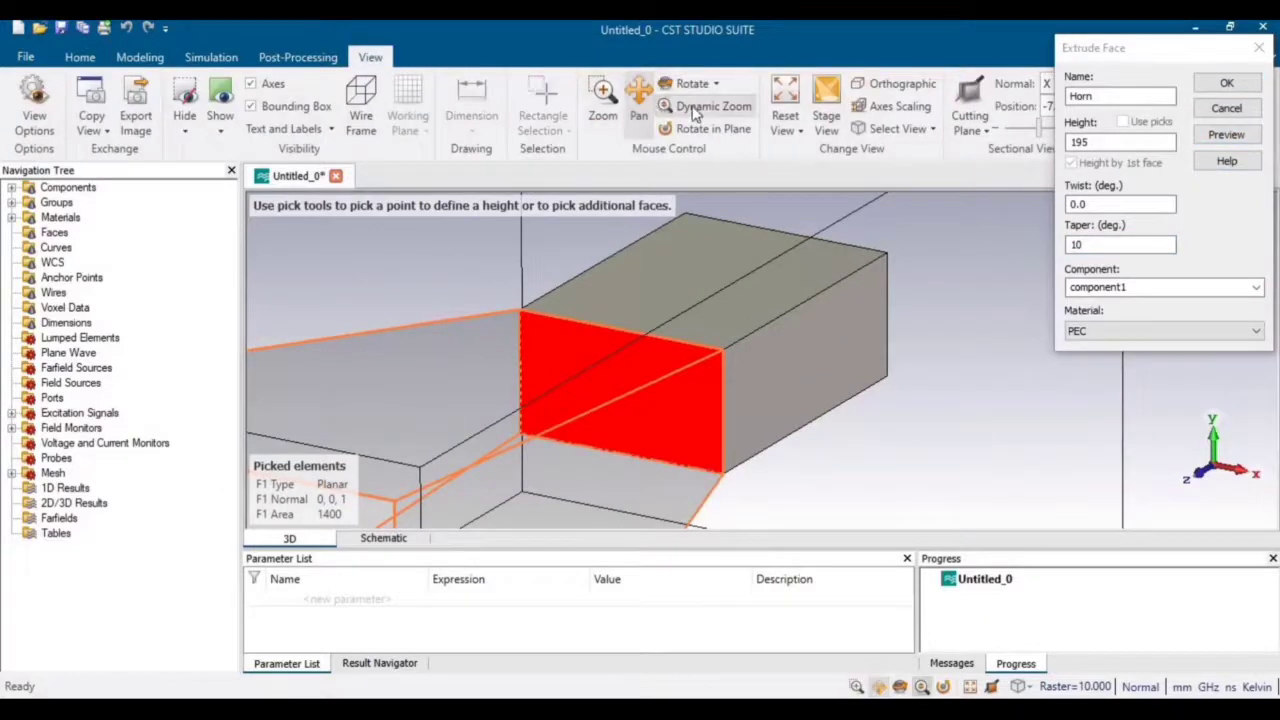
pyautogui.moveTo(763, 323); pyautogui.dragTo(790, 232)
pyautogui.scroll(-5, 765, 300)
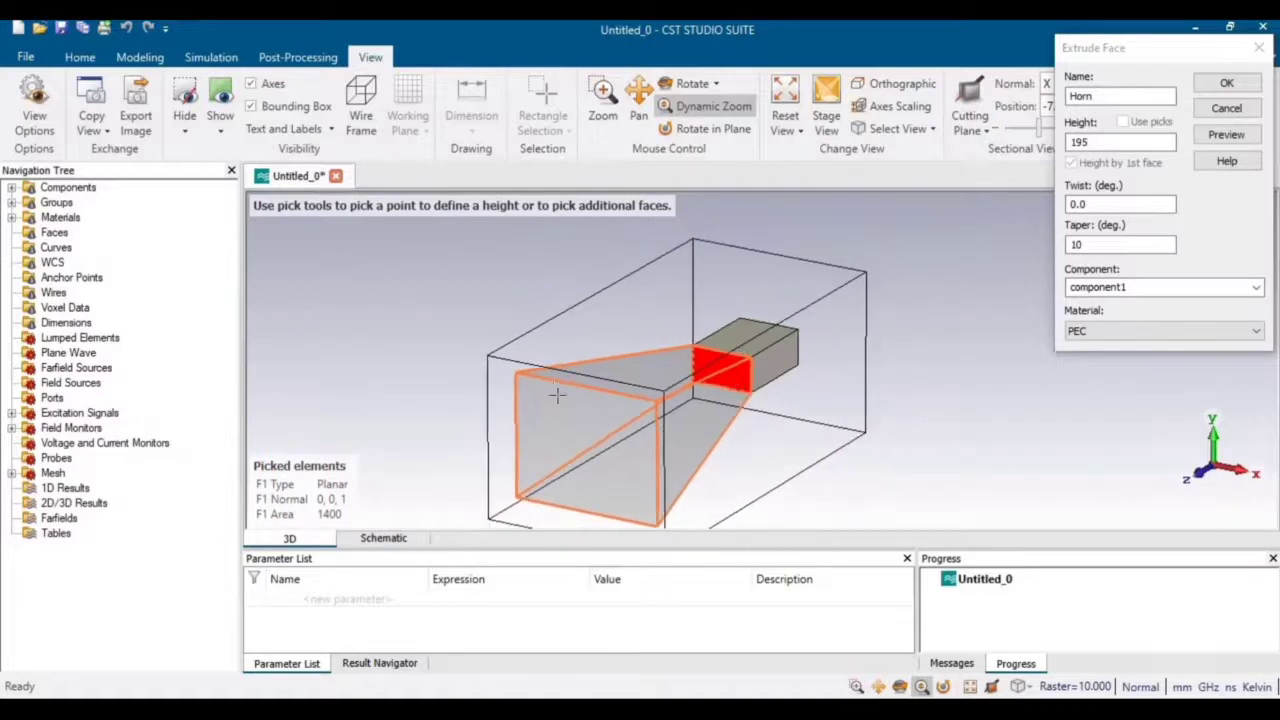
pyautogui.click(1229, 79)
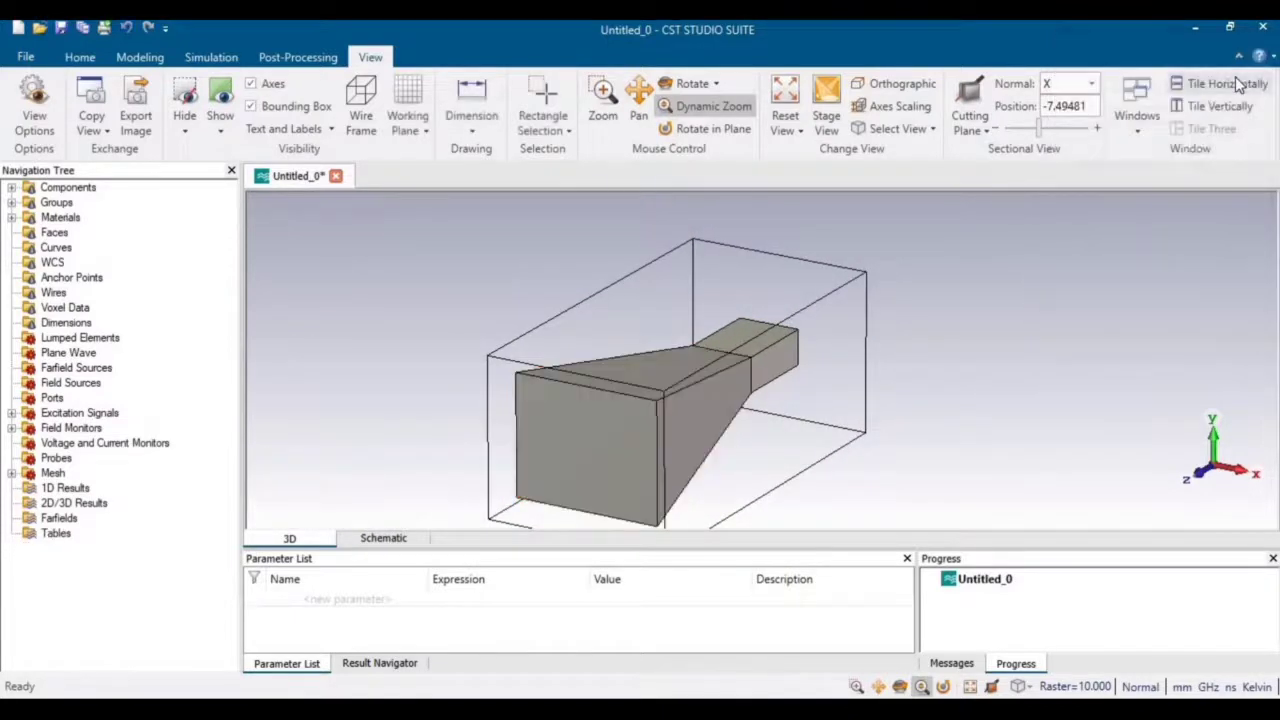
# Unite the Horn with the Waveguide solid in component1 using a Boolean Add.
pyautogui.click(11, 188)
pyautogui.click(28, 203)
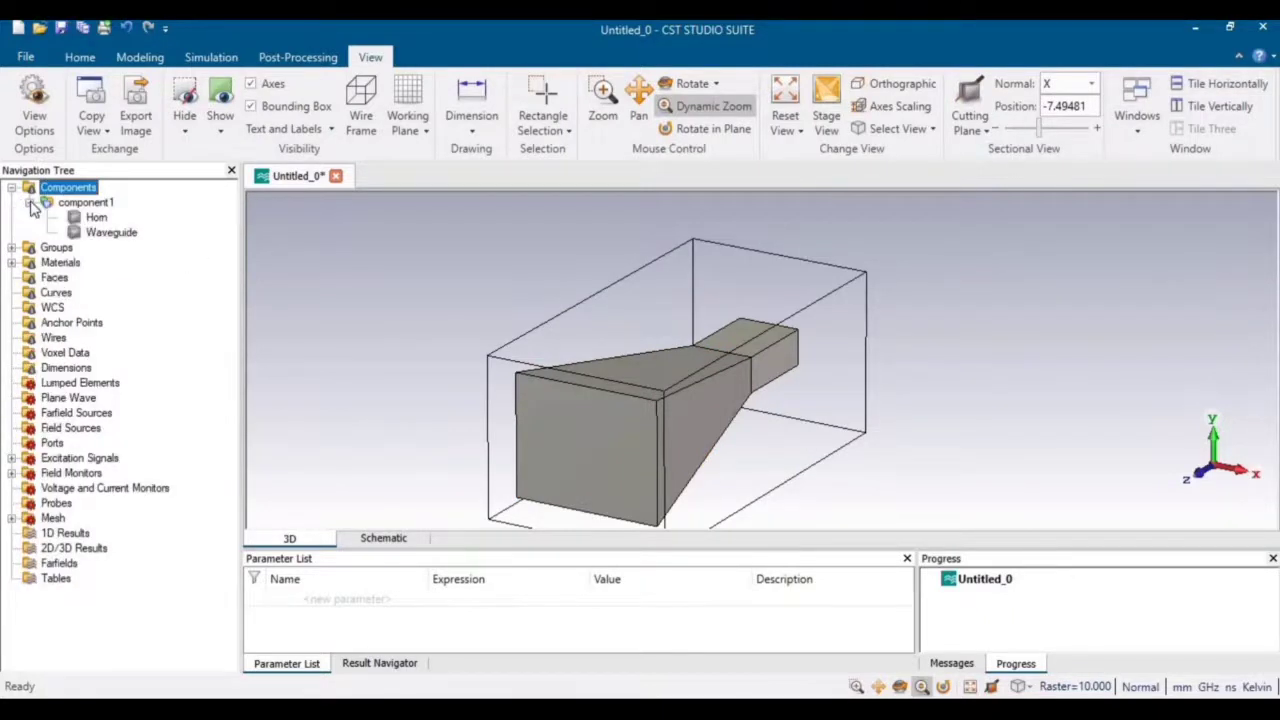
pyautogui.click(104, 233)
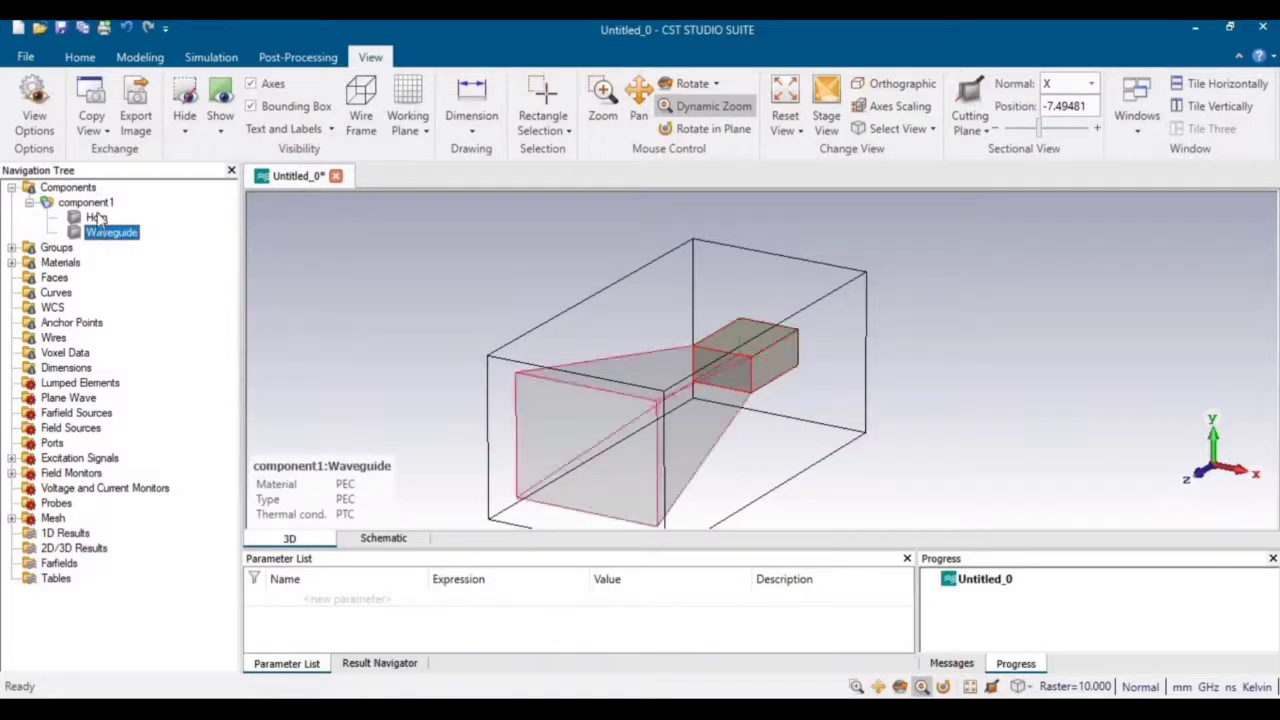
pyautogui.click(97, 218)
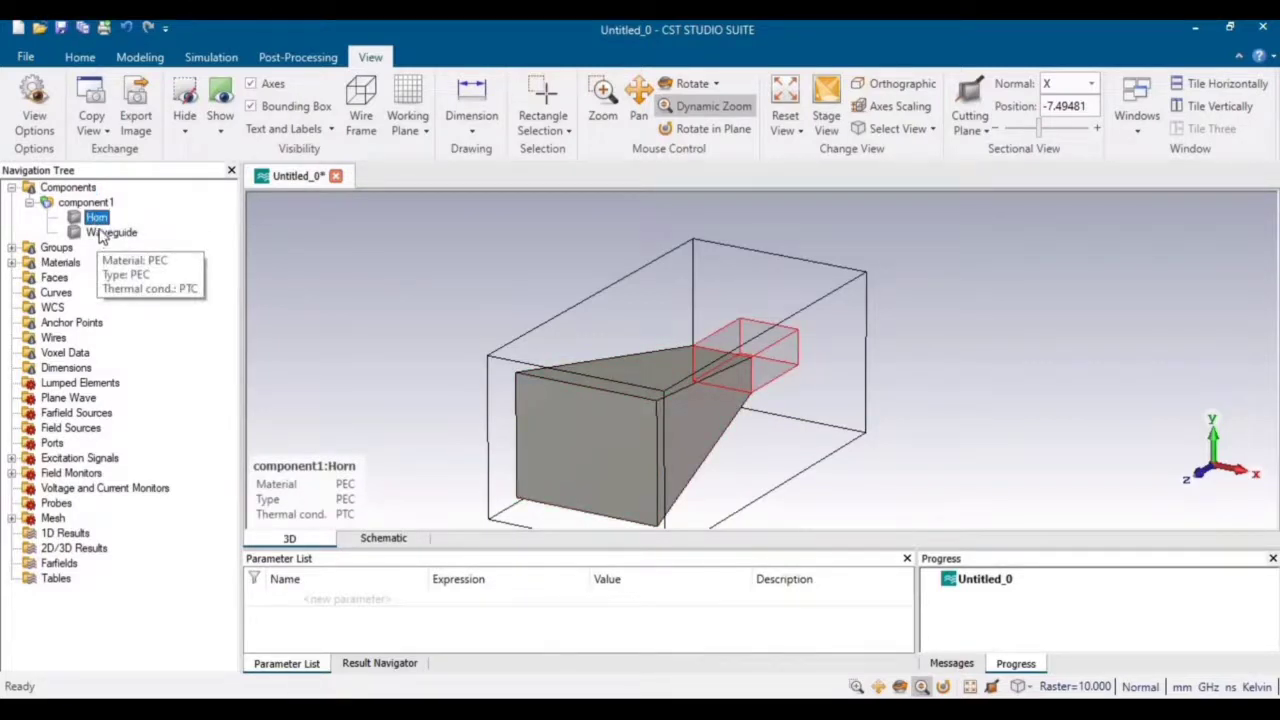
pyautogui.click(101, 233)
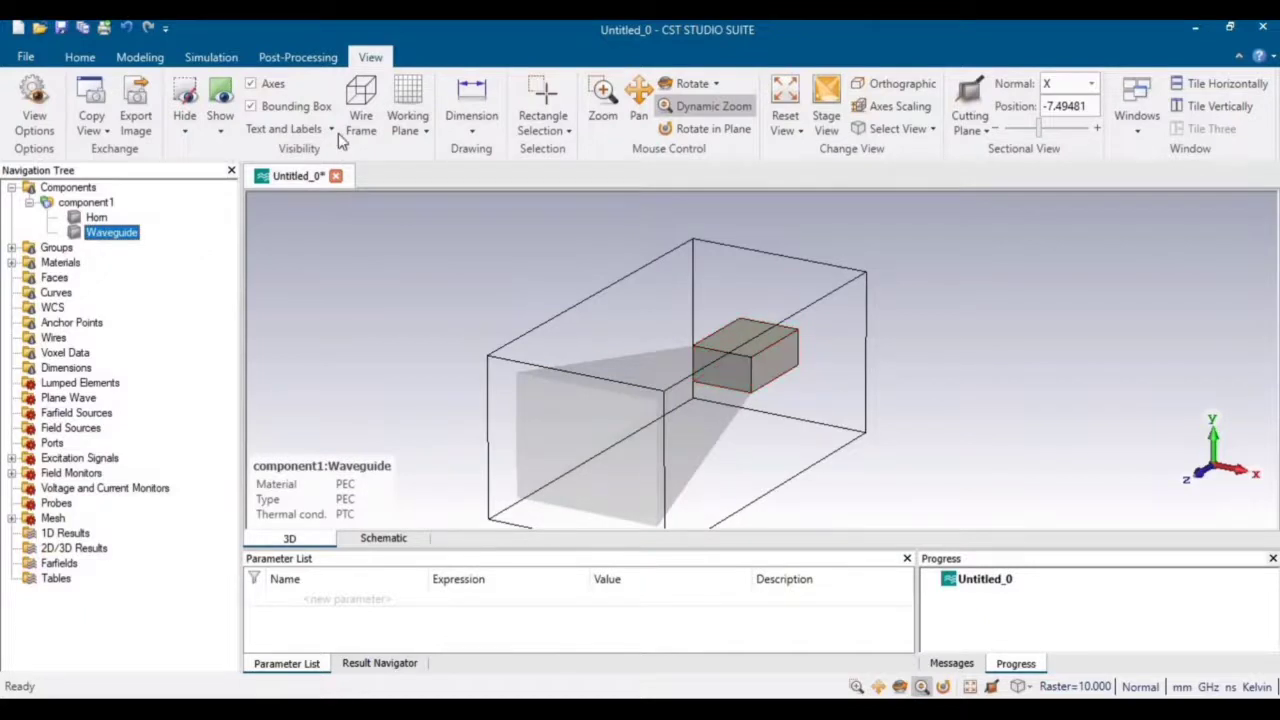
pyautogui.click(140, 57)
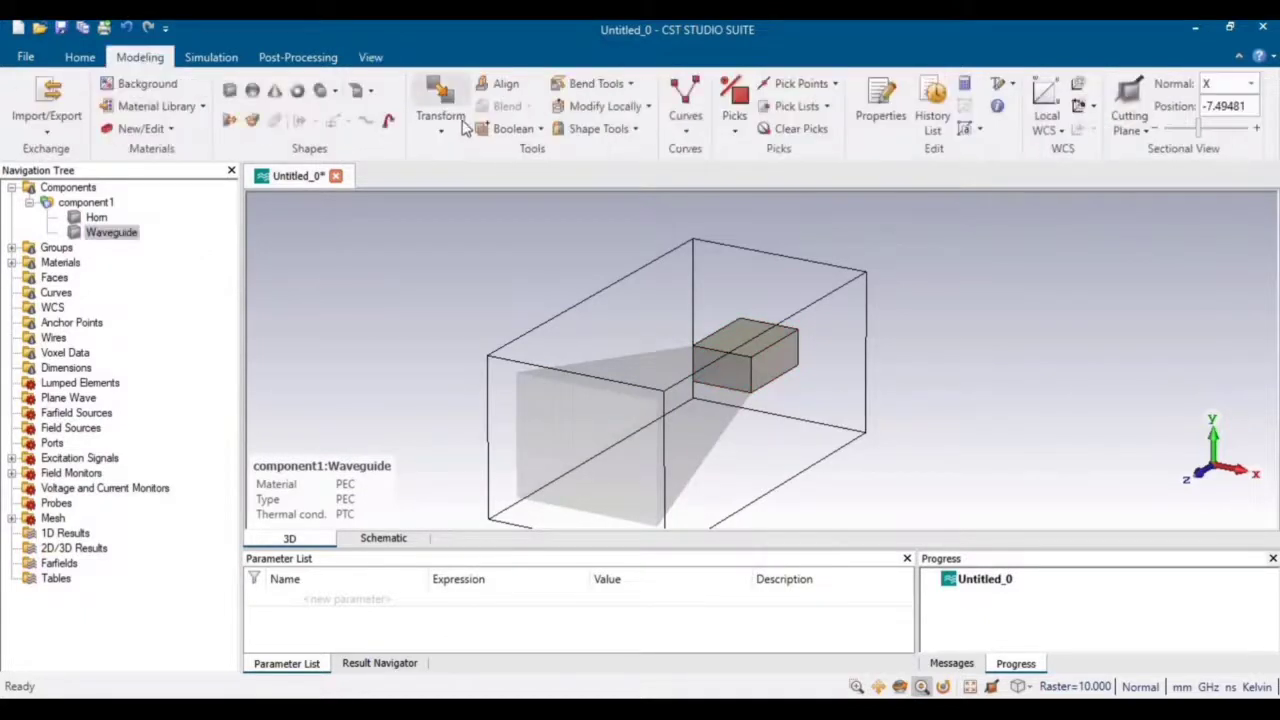
pyautogui.click(538, 130)
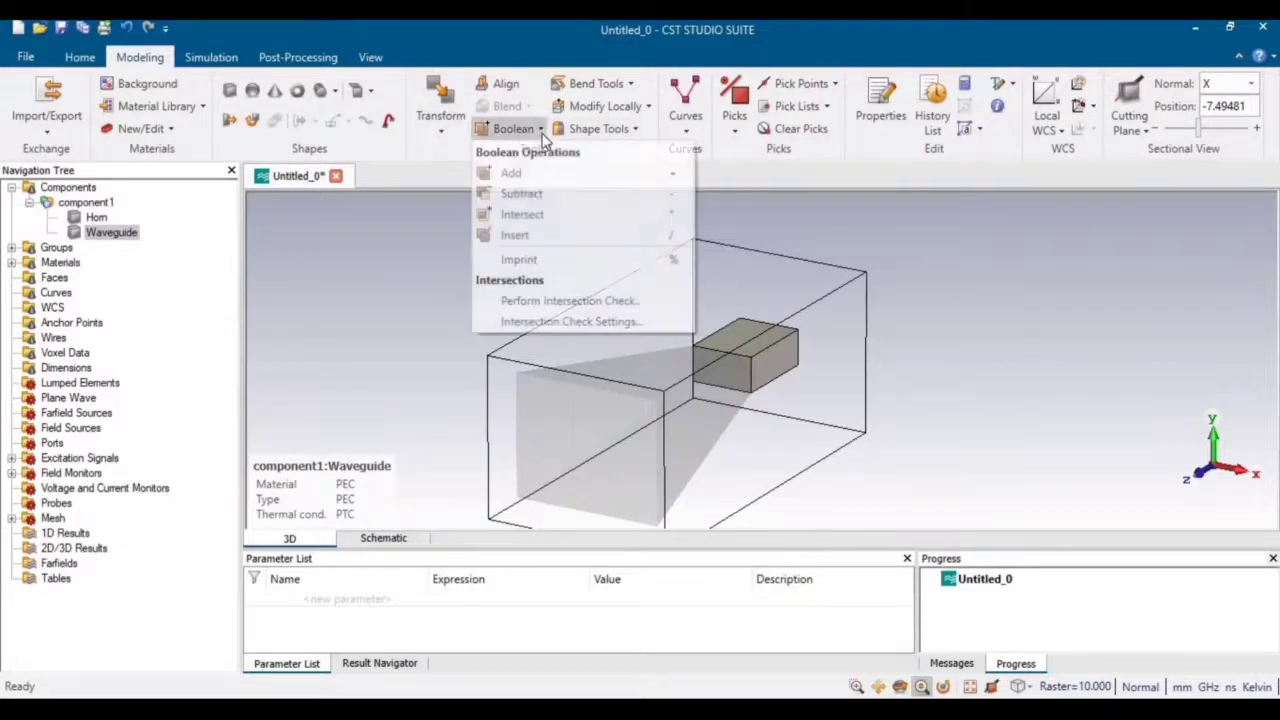
pyautogui.click(535, 175)
pyautogui.click(100, 220)
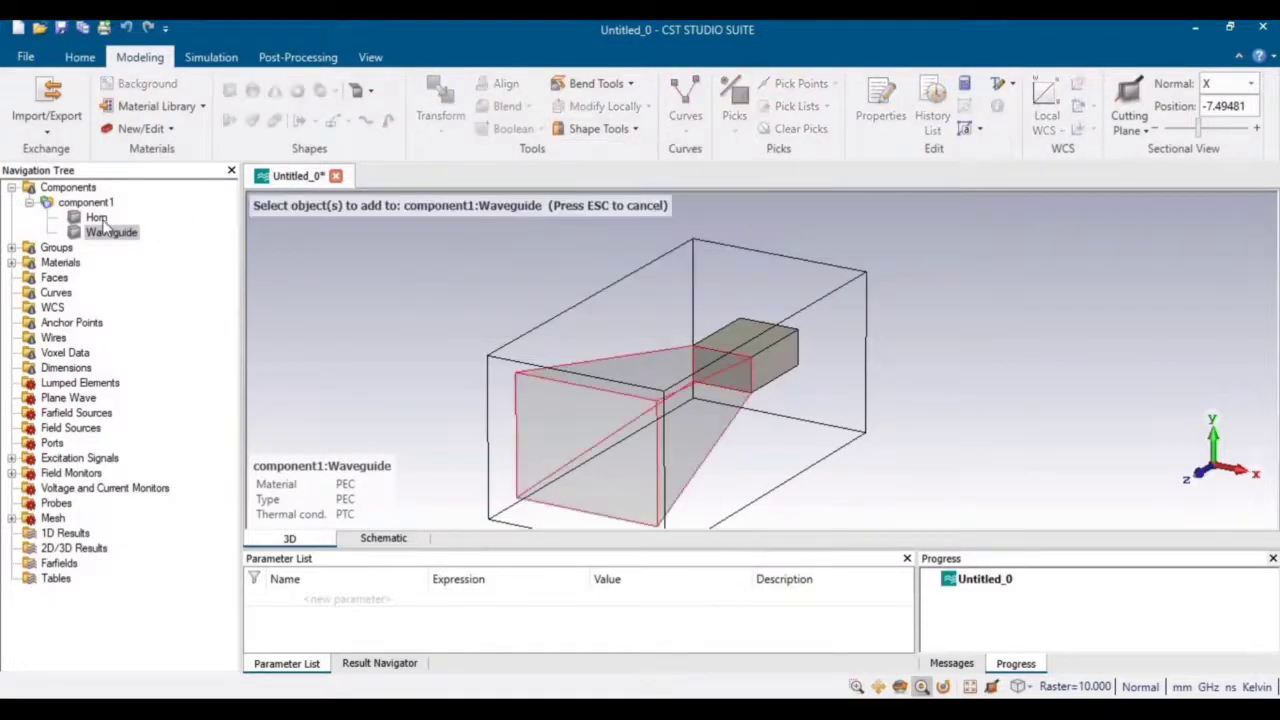
pyautogui.press('Return')
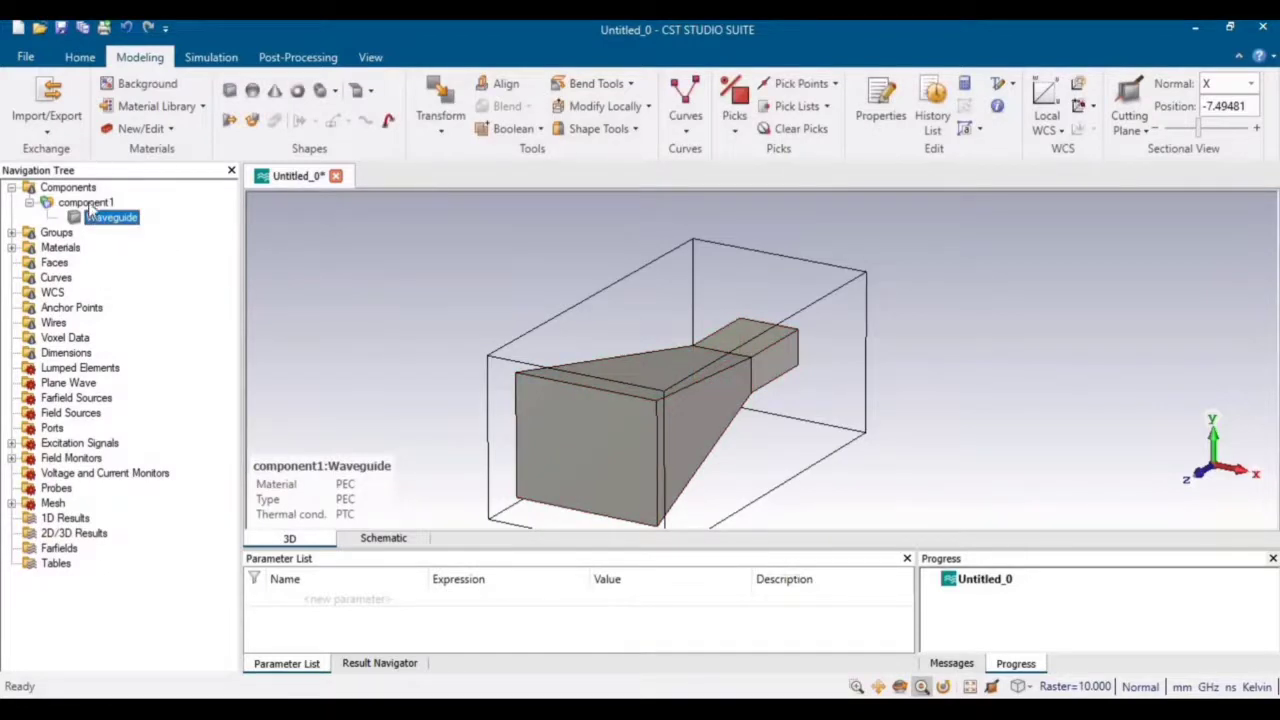
# Switch to the lab manual PDF and read the instructions for shelling the combined solid.
pyautogui.hotkey('alt', 'Tab')
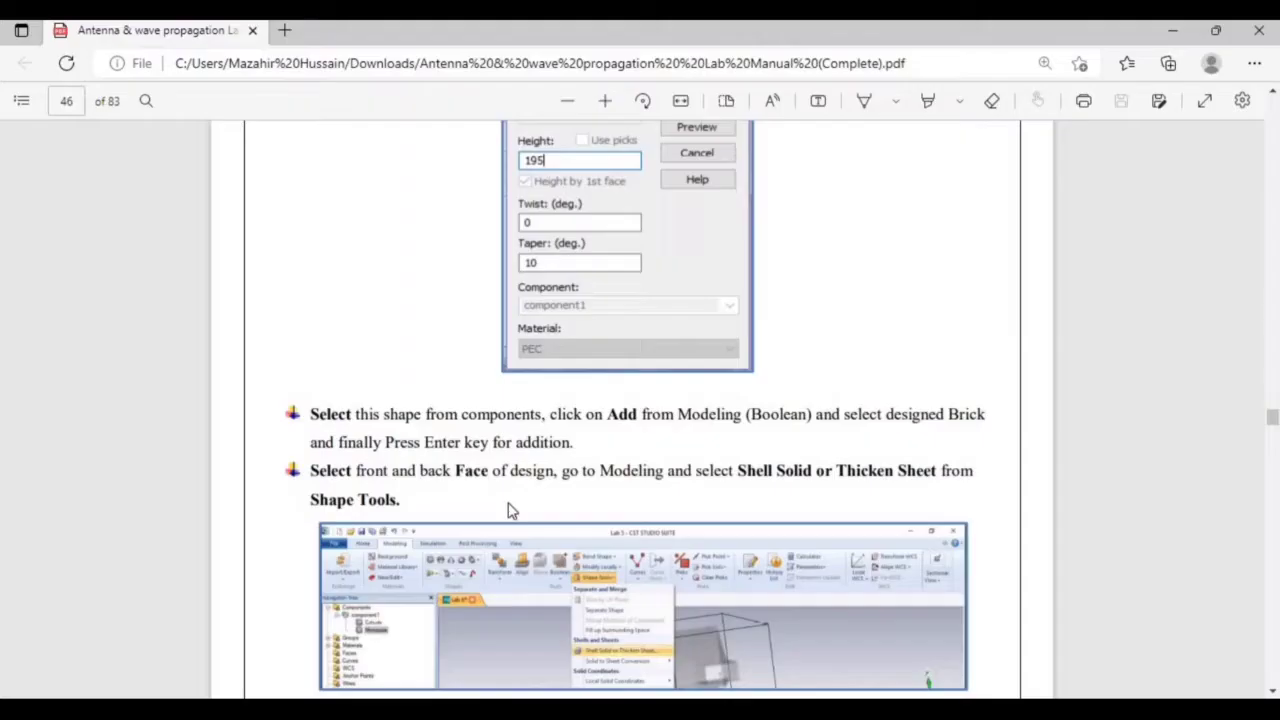
pyautogui.scroll(-5, 735, 420)
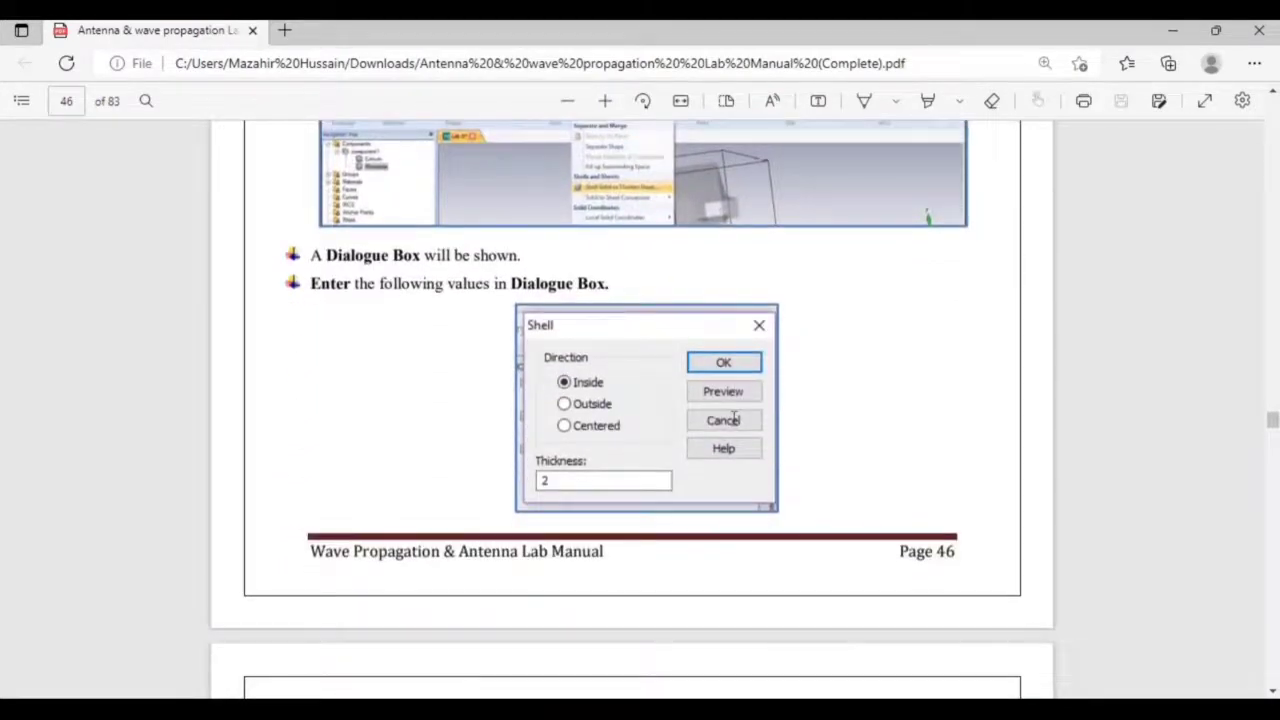
pyautogui.scroll(1, 735, 420)
pyautogui.scroll(2, 733, 418)
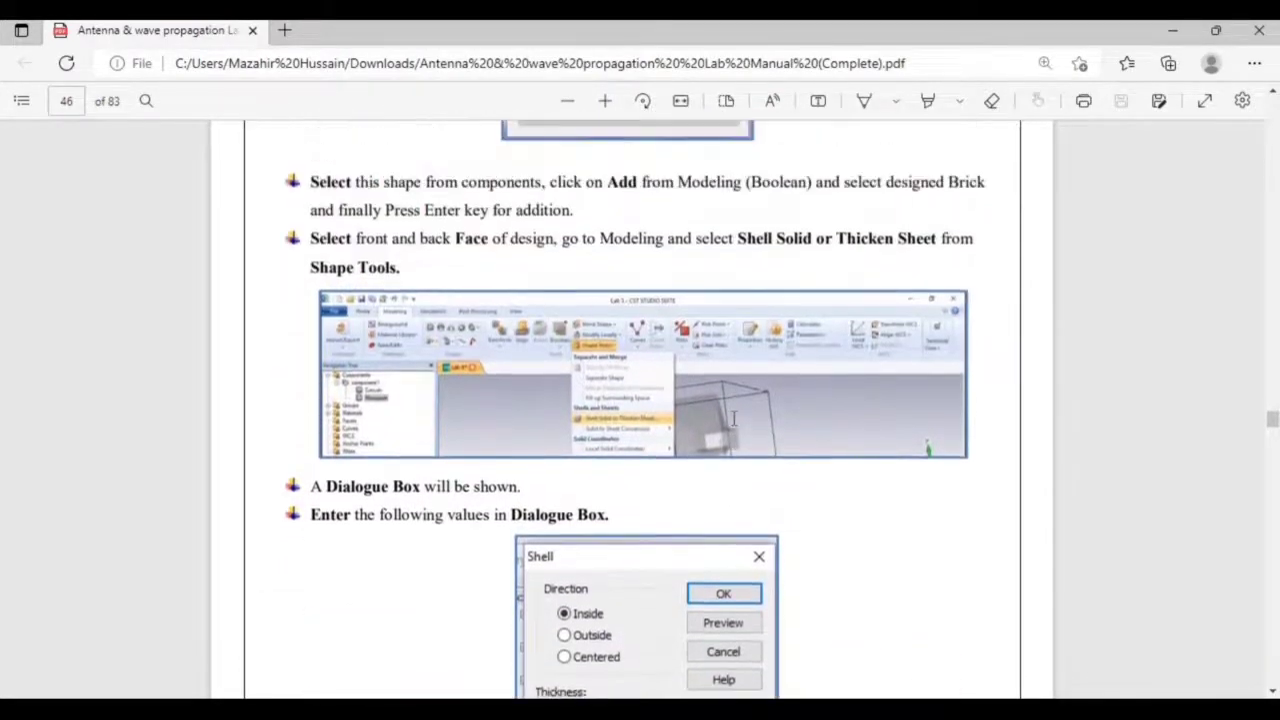
pyautogui.scroll(1, 733, 418)
pyautogui.scroll(1, 733, 418)
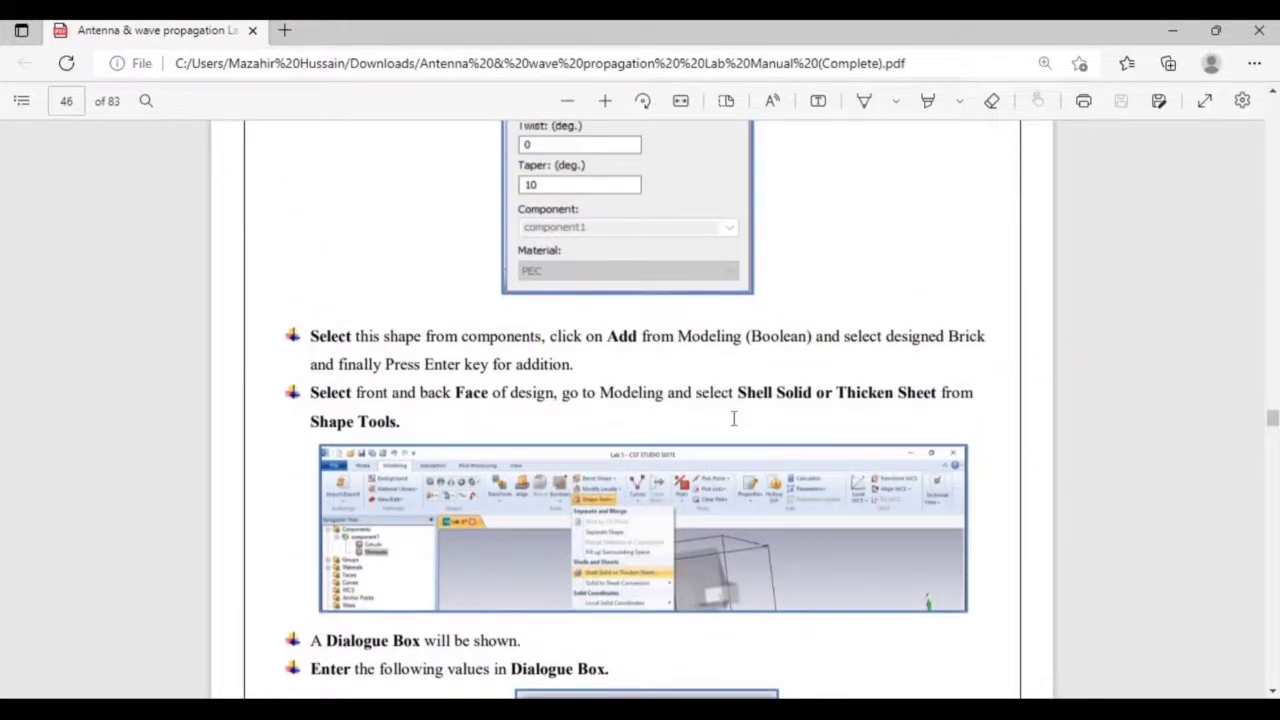
pyautogui.scroll(-1, 733, 418)
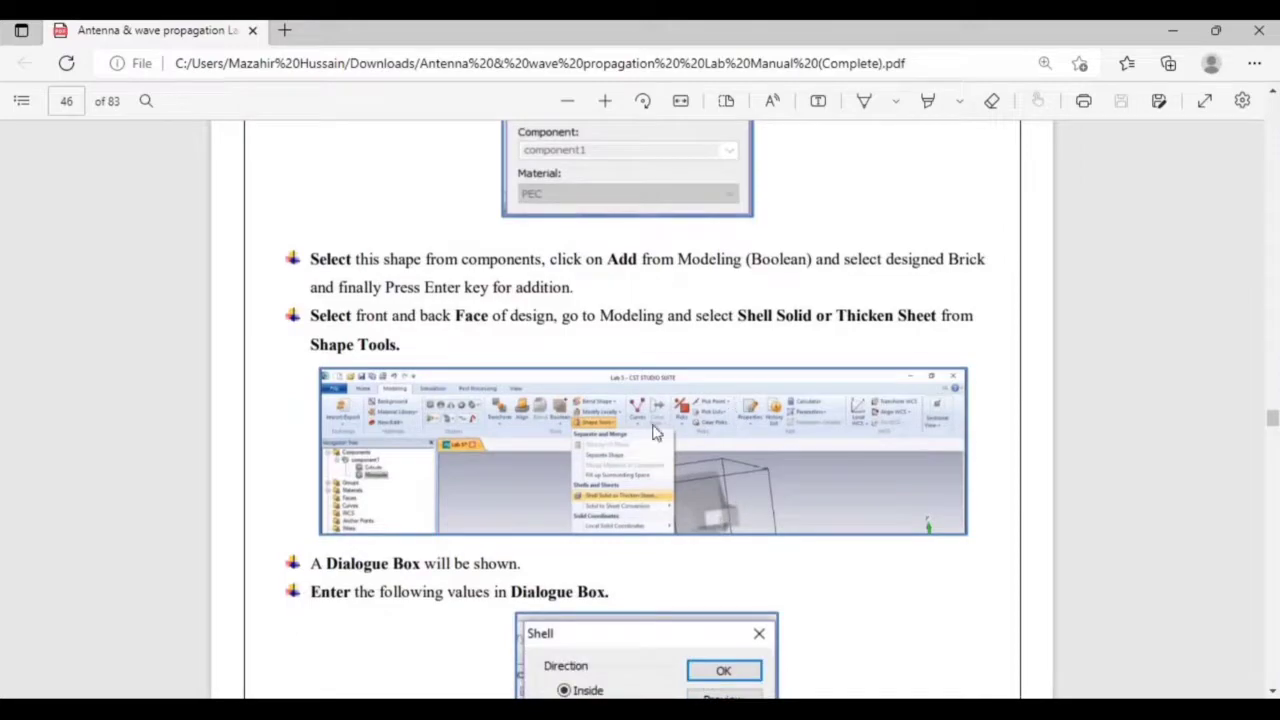
# Return to CST Studio Suite and pick the large front aperture face of the horn.
pyautogui.hotkey('alt', 'Tab')
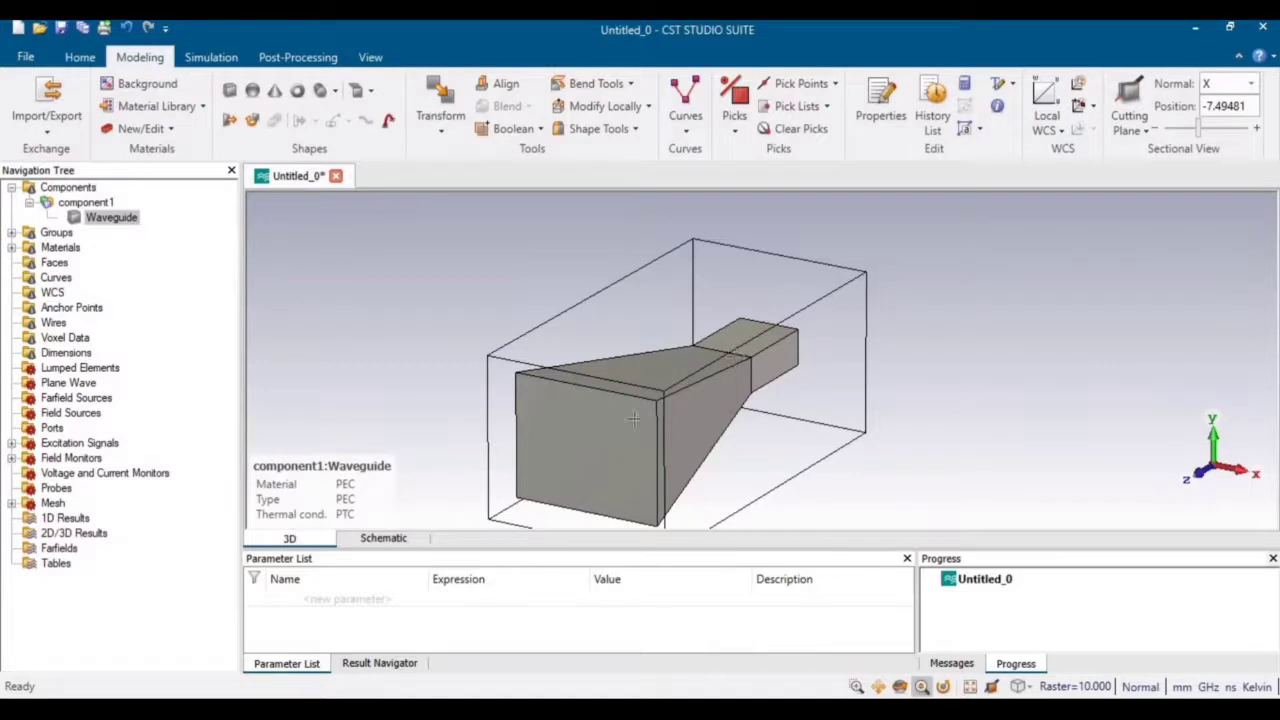
pyautogui.press('f')
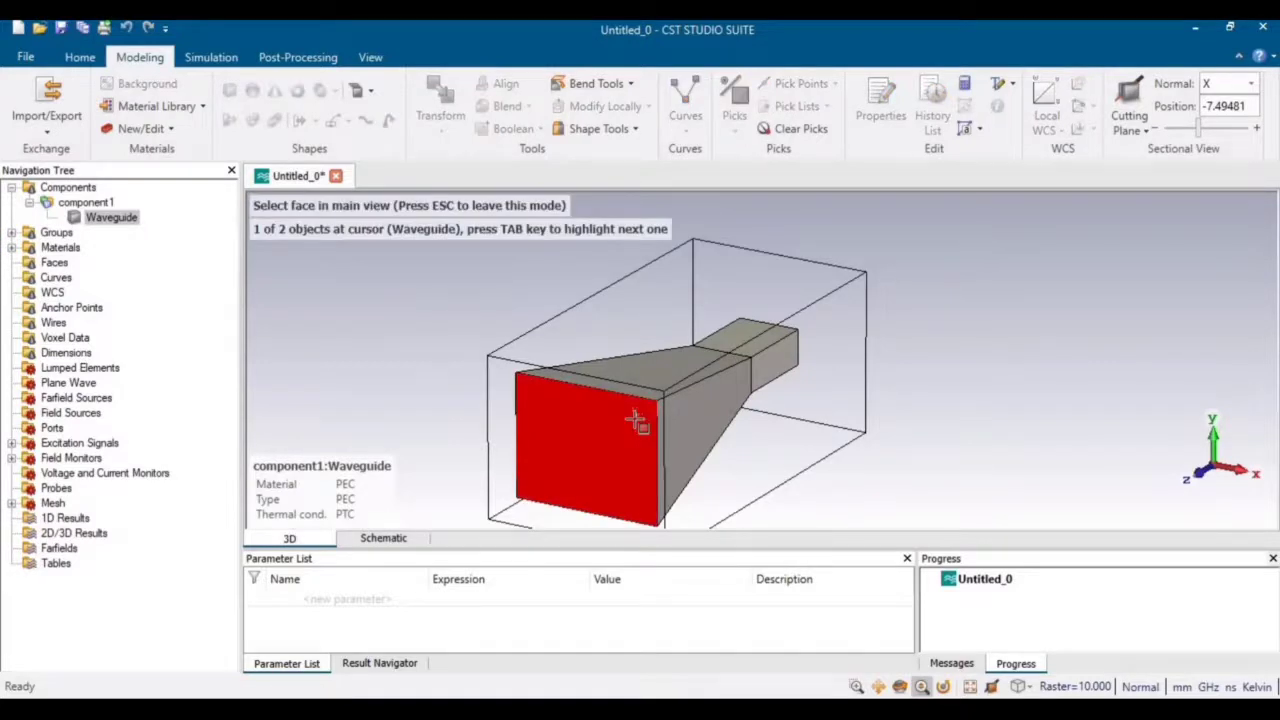
pyautogui.click(598, 450)
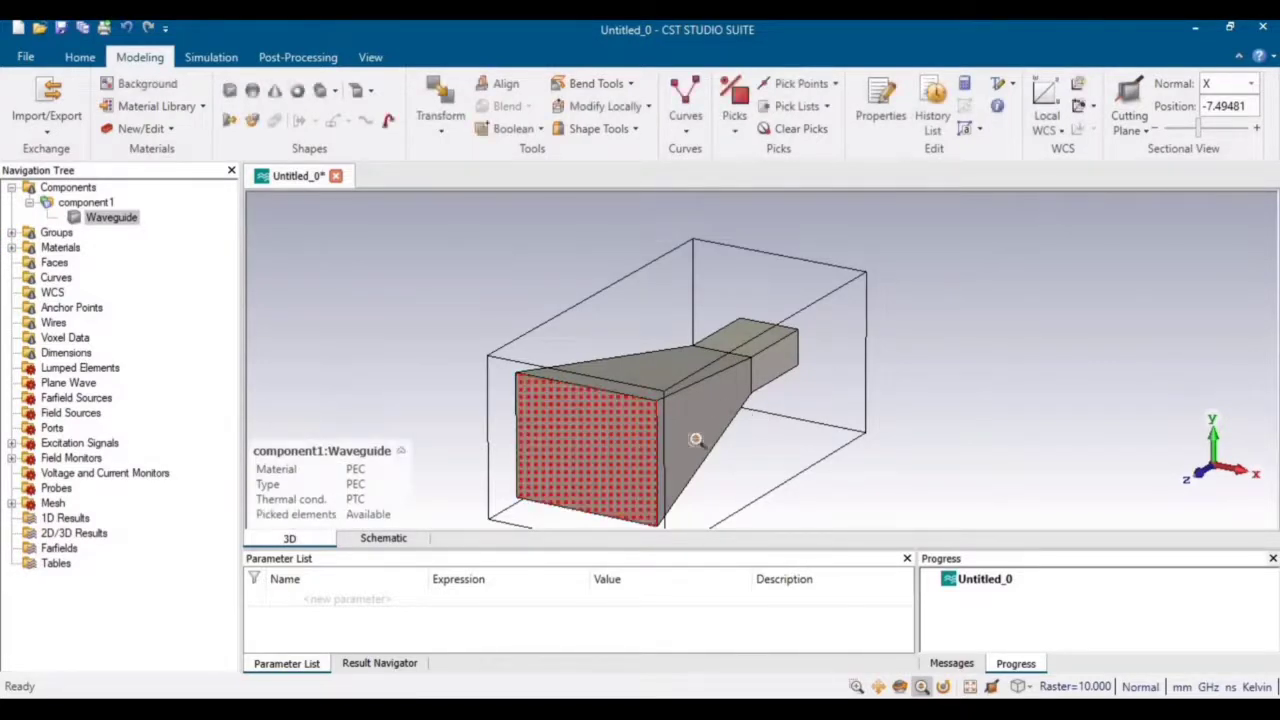
# Pick the small back end face of the waveguide section in addition to the front face.
pyautogui.scroll(3, 696, 440)
pyautogui.scroll(-5, 694, 391)
pyautogui.click(370, 57)
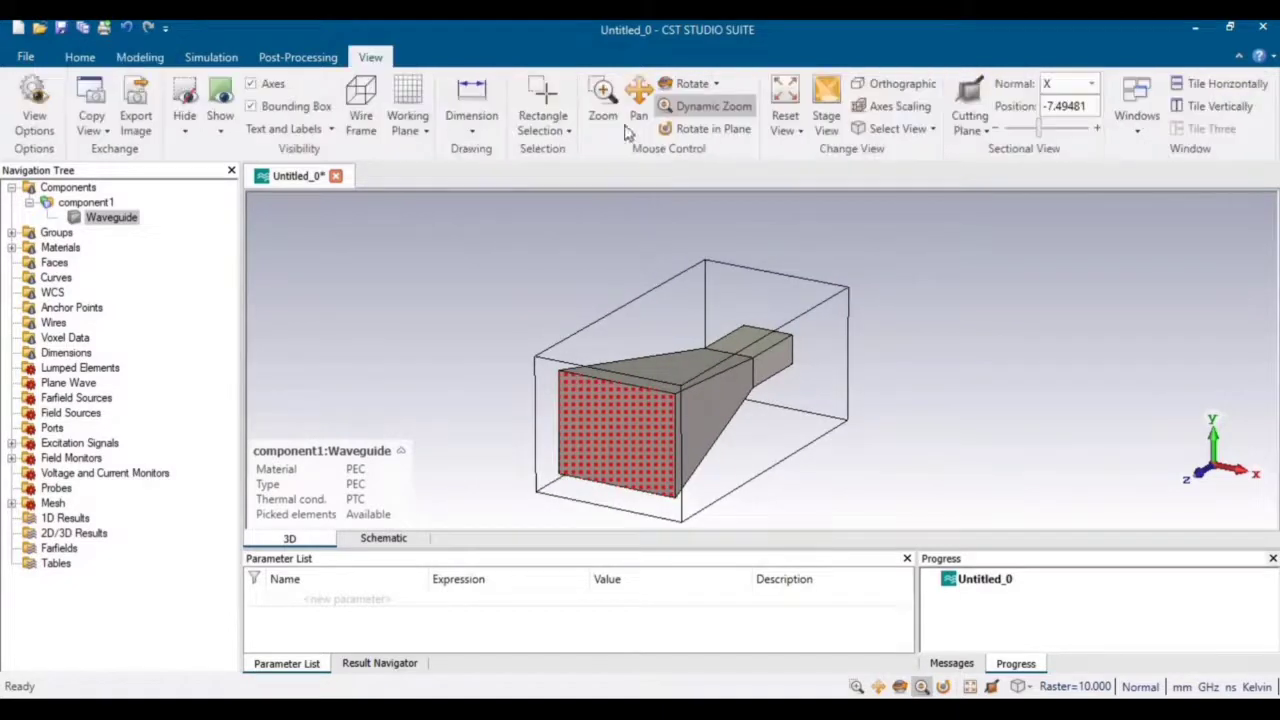
pyautogui.click(688, 83)
pyautogui.moveTo(764, 392); pyautogui.dragTo(702, 466)
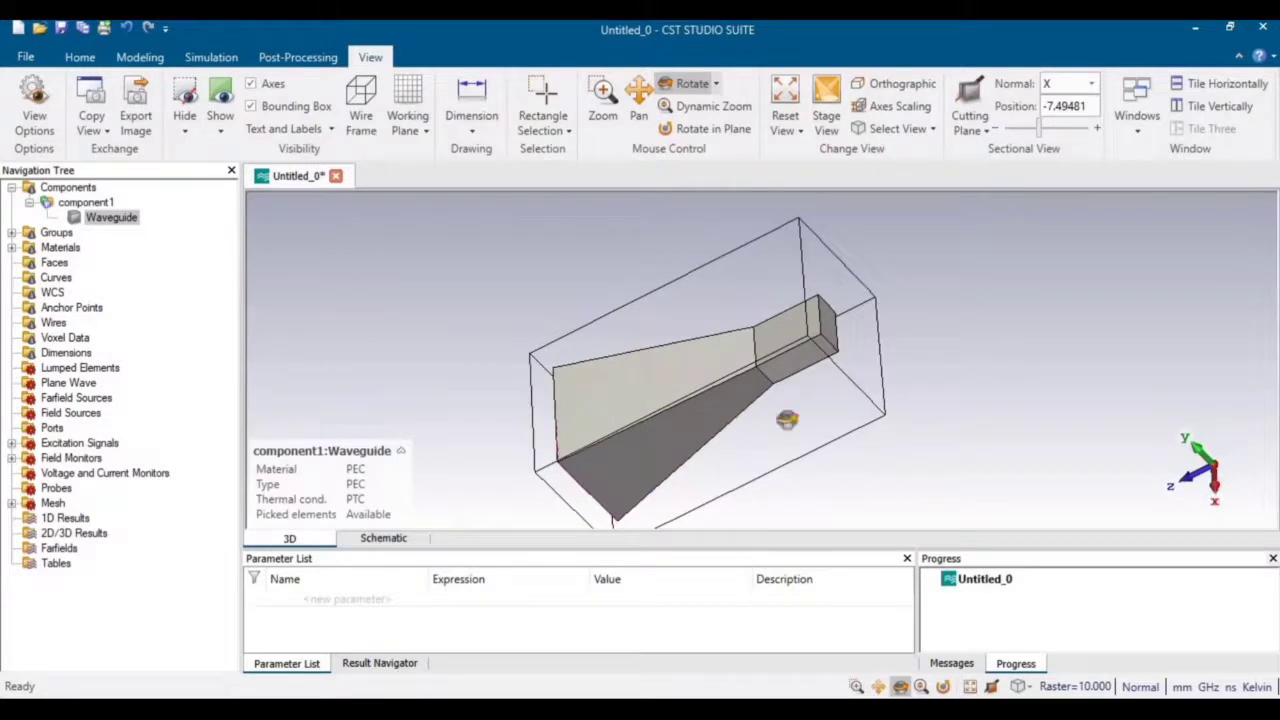
pyautogui.moveTo(787, 420); pyautogui.dragTo(911, 271)
pyautogui.press('f')
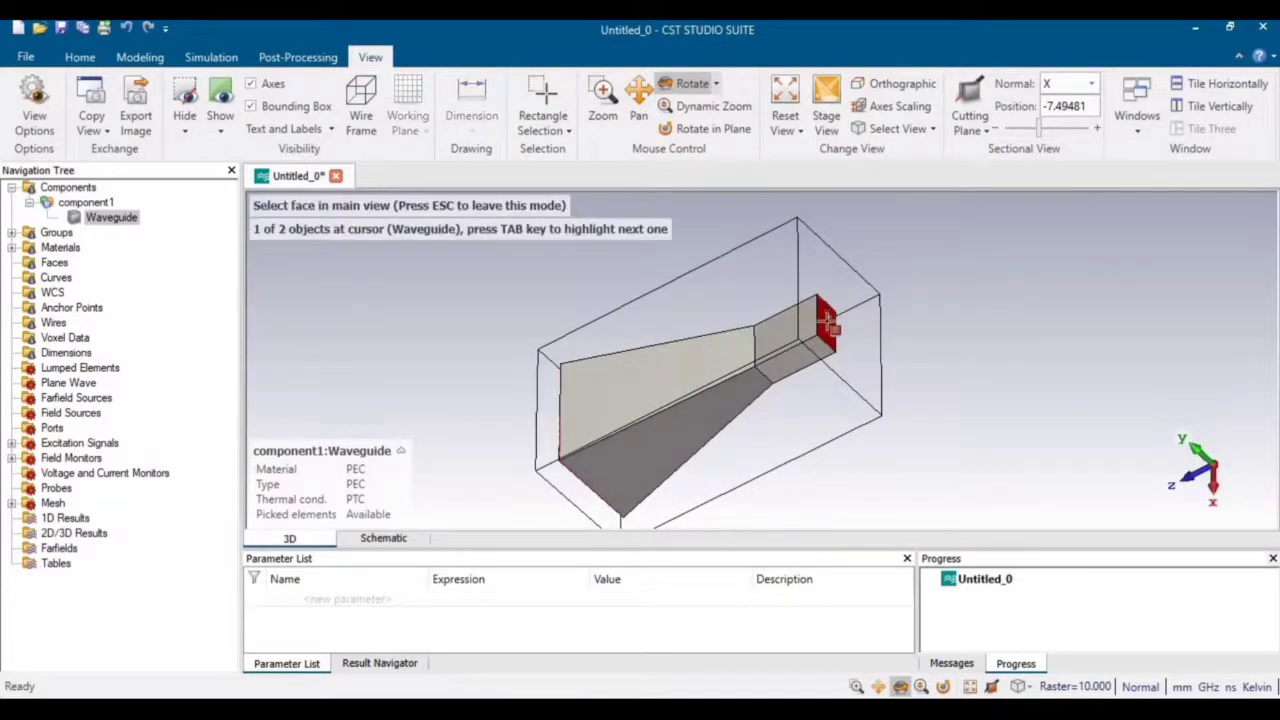
pyautogui.click(827, 321)
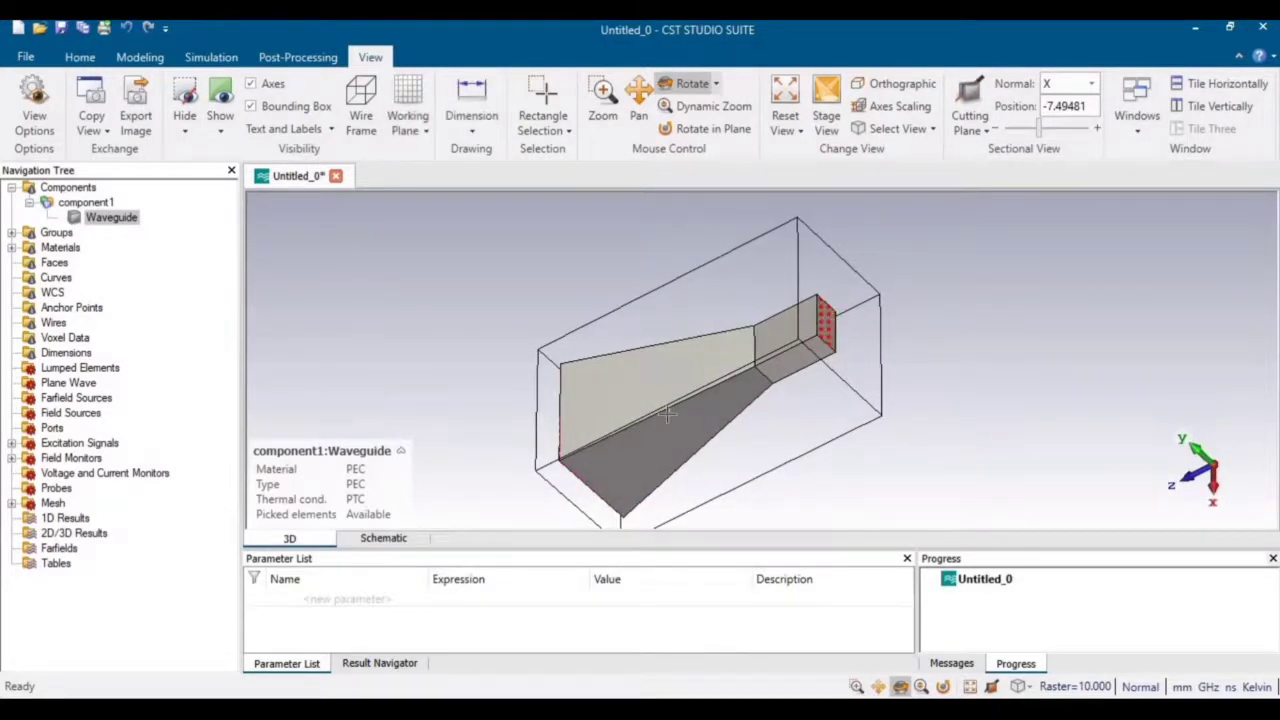
# Start Shell Solid or Thicken Sheet on the solid with direction Inside and set the thickness to 2.
pyautogui.click(686, 86)
pyautogui.moveTo(668, 402); pyautogui.dragTo(872, 290)
pyautogui.moveTo(722, 383); pyautogui.dragTo(627, 403)
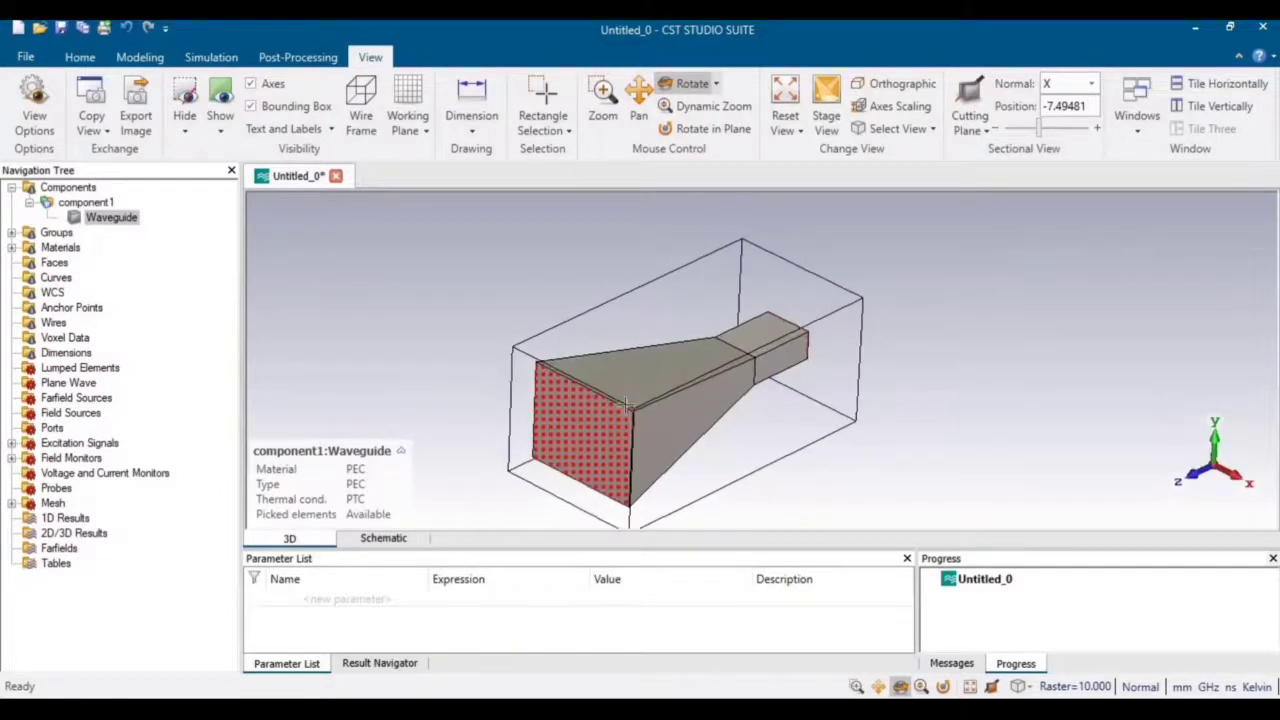
pyautogui.click(140, 58)
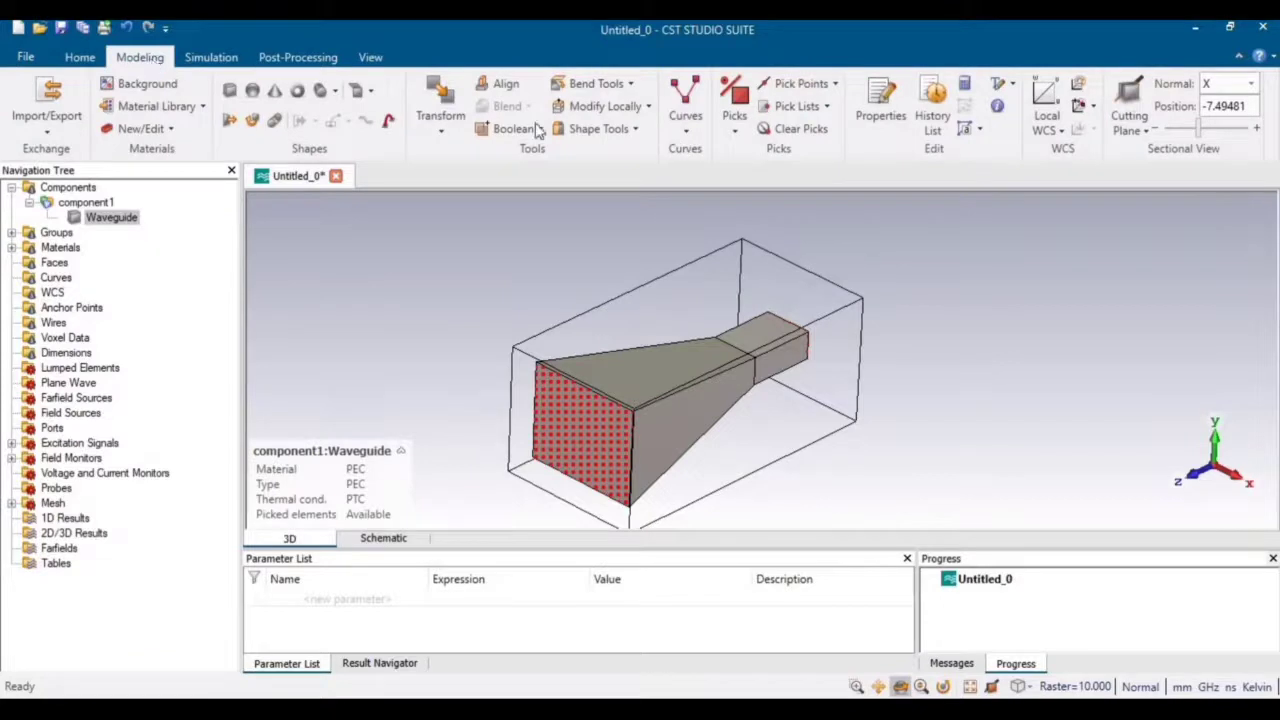
pyautogui.click(634, 130)
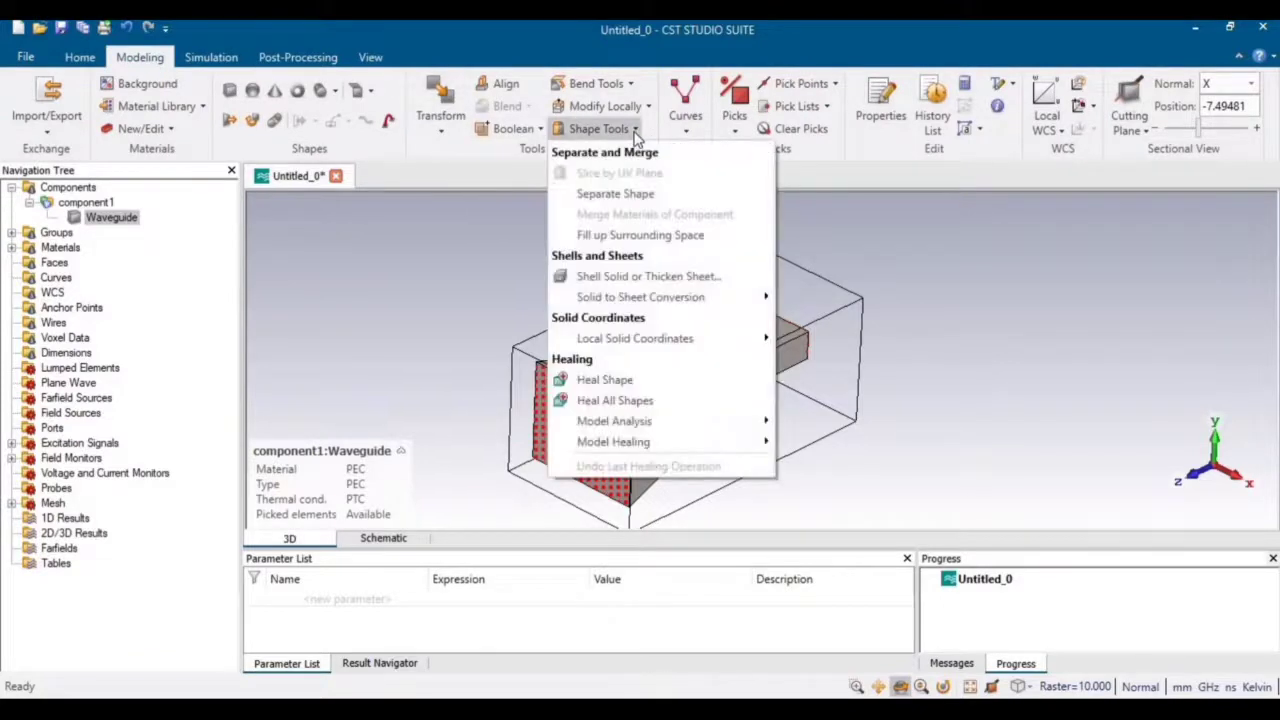
pyautogui.click(663, 277)
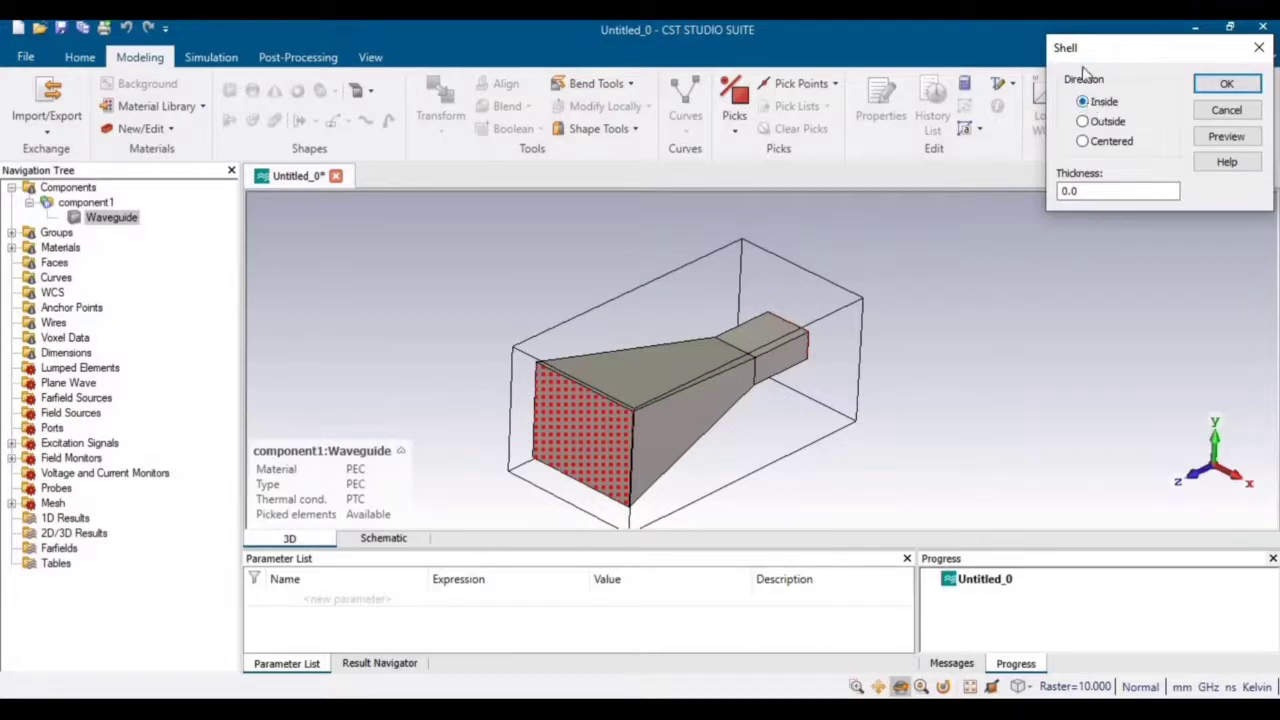
pyautogui.click(1079, 191)
pyautogui.moveTo(1077, 191); pyautogui.dragTo(1049, 200)
pyautogui.write('2')
# Preview the inward shell, apply it to the solid, and examine the hollowed horn from both open ends.
pyautogui.click(1218, 140)
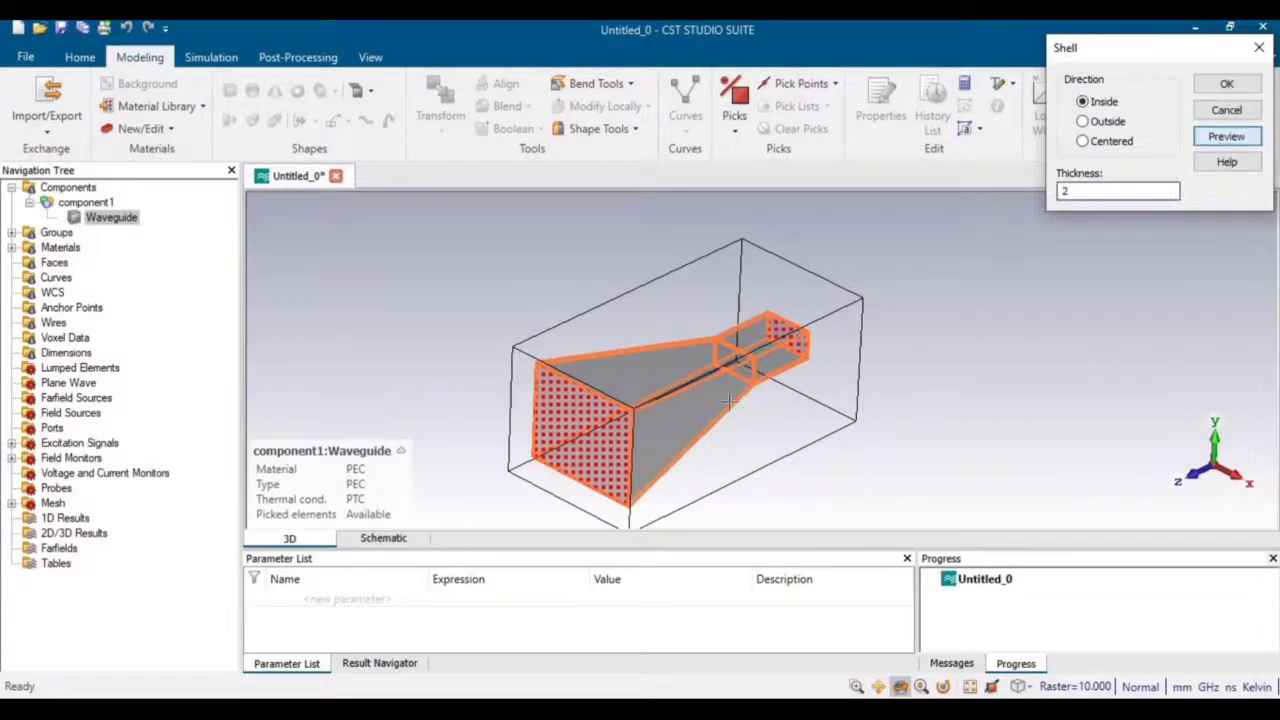
pyautogui.moveTo(640, 432); pyautogui.dragTo(820, 315)
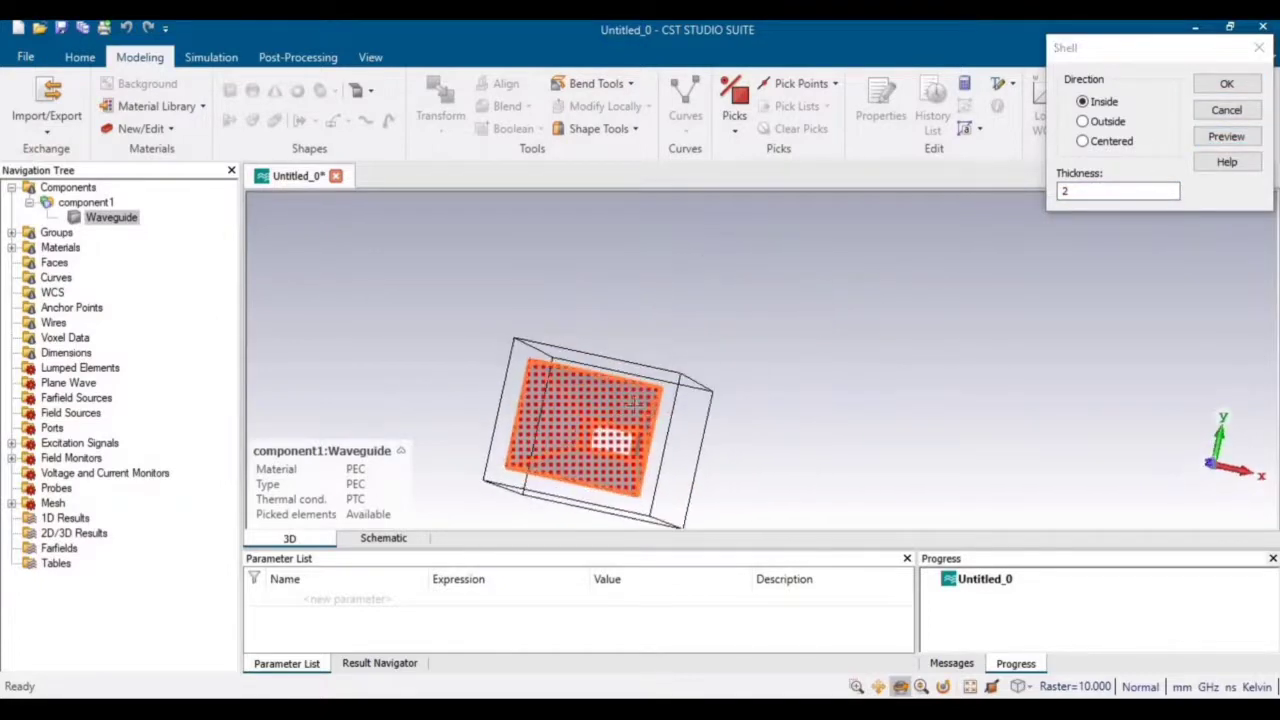
pyautogui.moveTo(660, 420)
pyautogui.mouseDown()
pyautogui.moveTo(628, 450)
pyautogui.moveTo(660, 415)
pyautogui.mouseUp()
pyautogui.click(1230, 86)
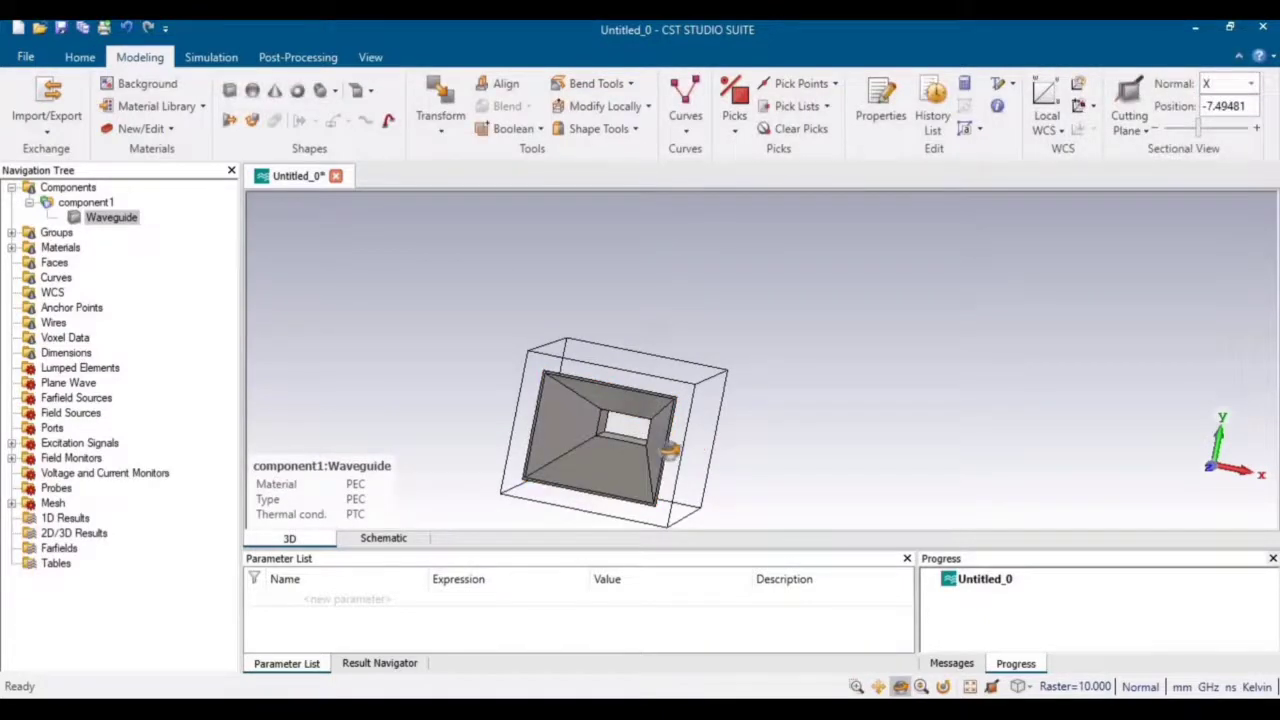
pyautogui.moveTo(666, 443); pyautogui.dragTo(10, 340)
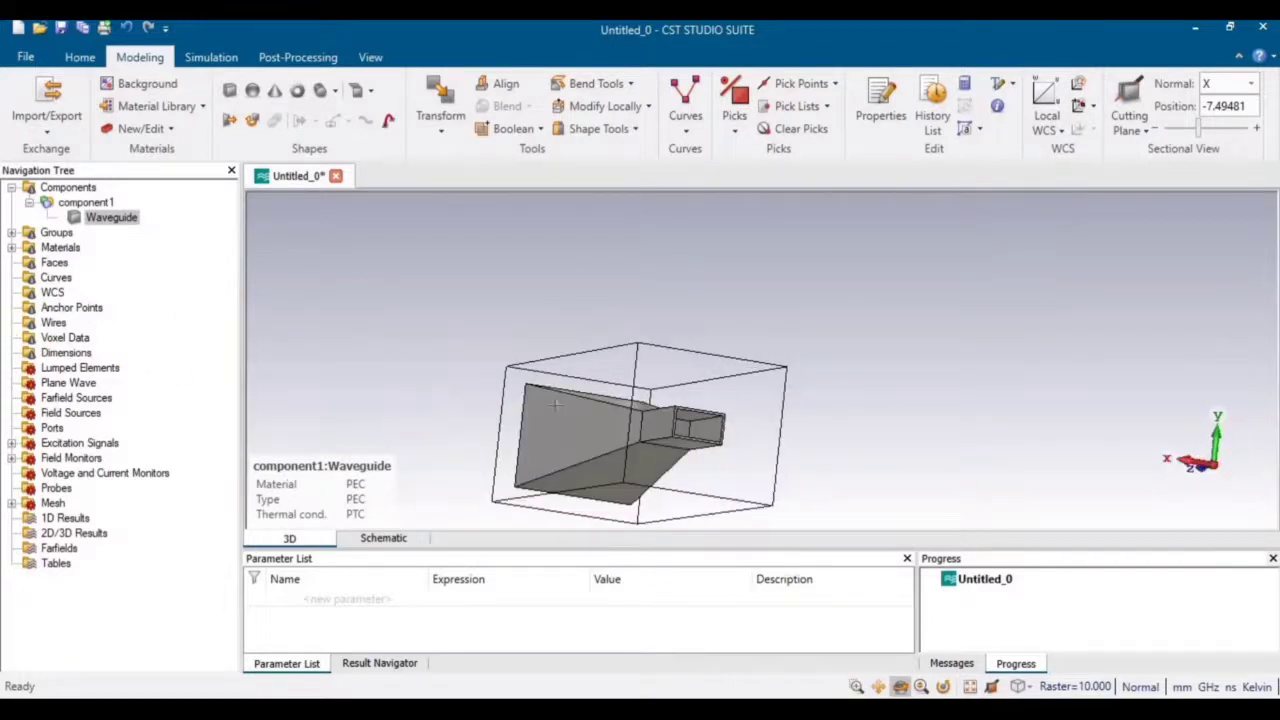
pyautogui.moveTo(477, 420); pyautogui.dragTo(743, 486)
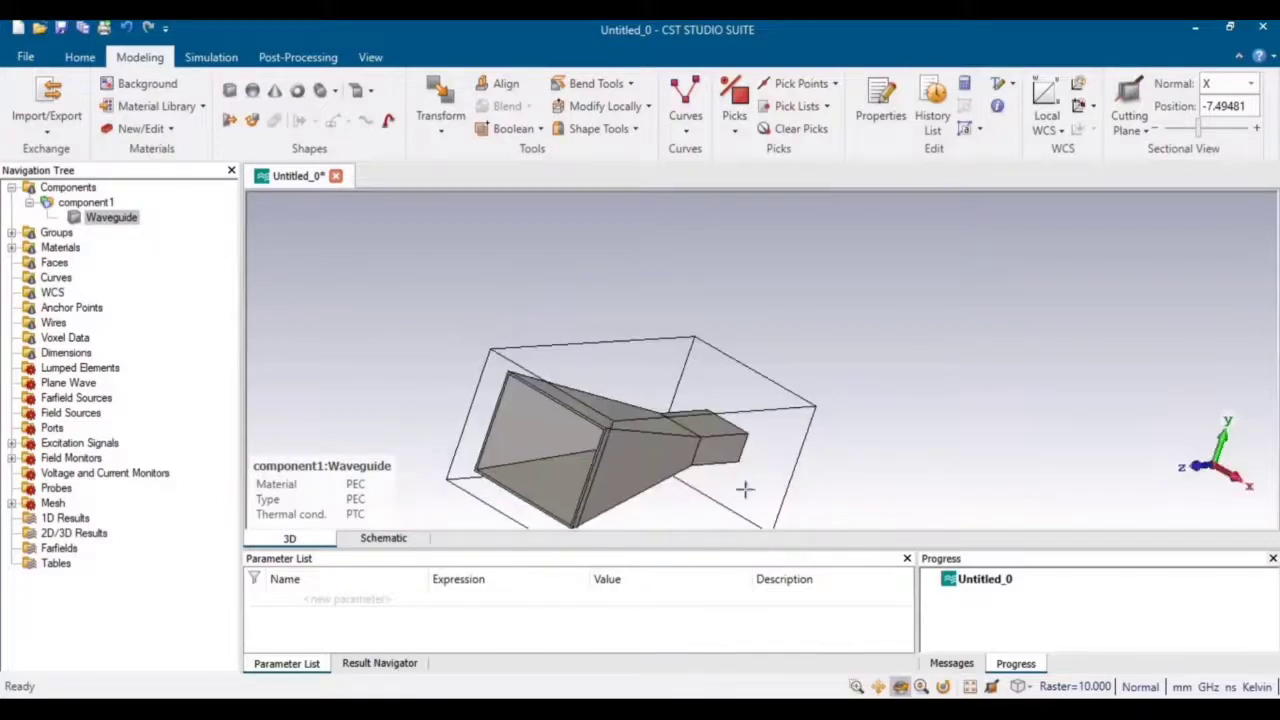
# Switch to the lab manual PDF and read the cylinder values for the monopole in Step 3.
pyautogui.hotkey('alt', 'Tab')
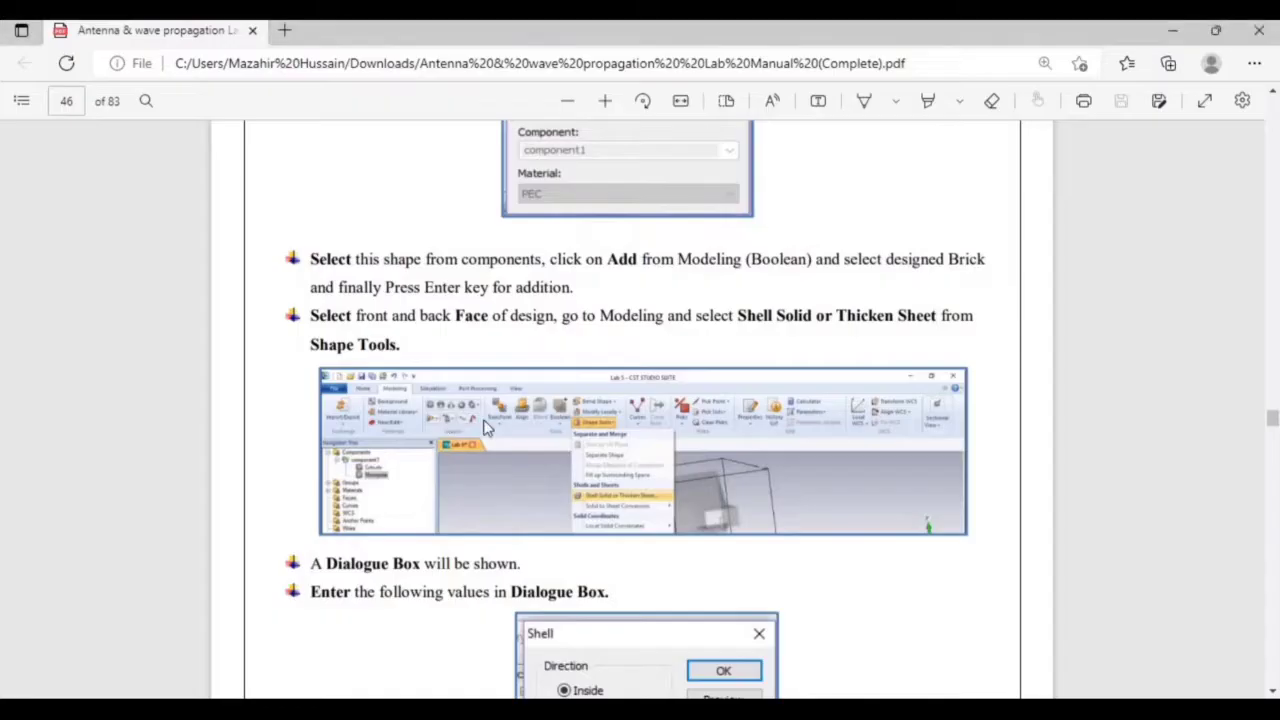
pyautogui.scroll(-8, 484, 426)
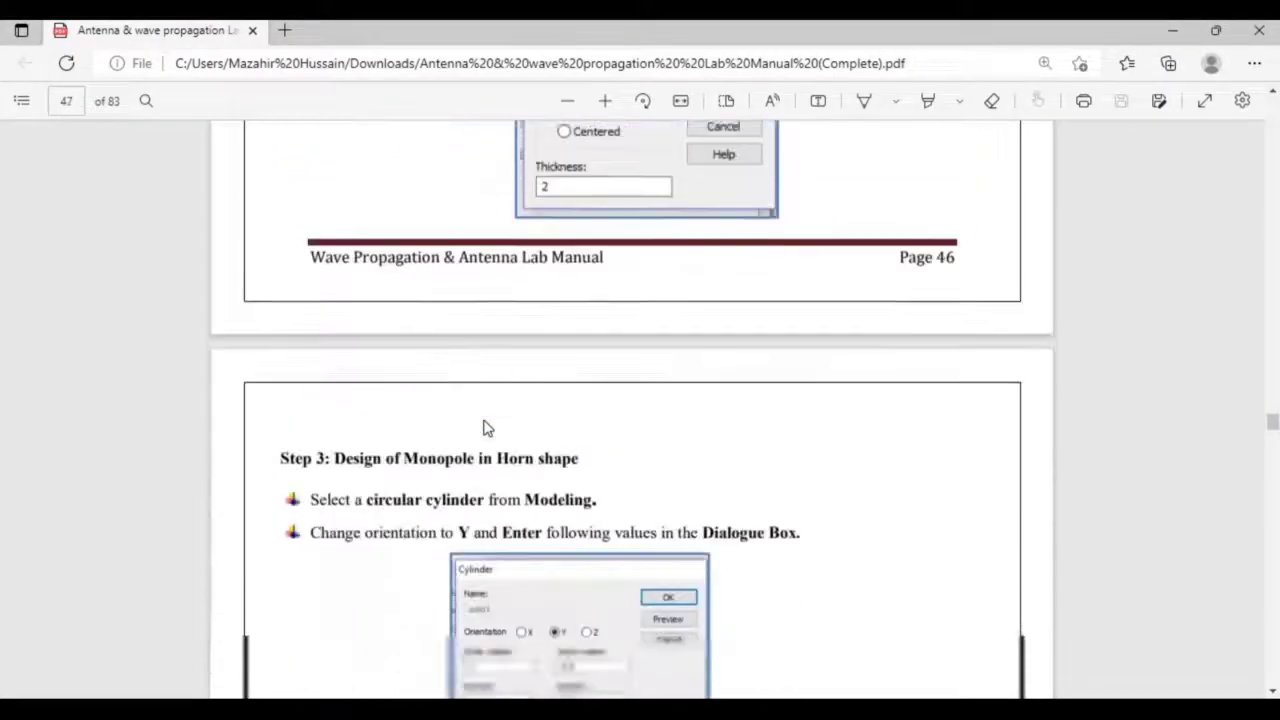
pyautogui.scroll(-3, 484, 426)
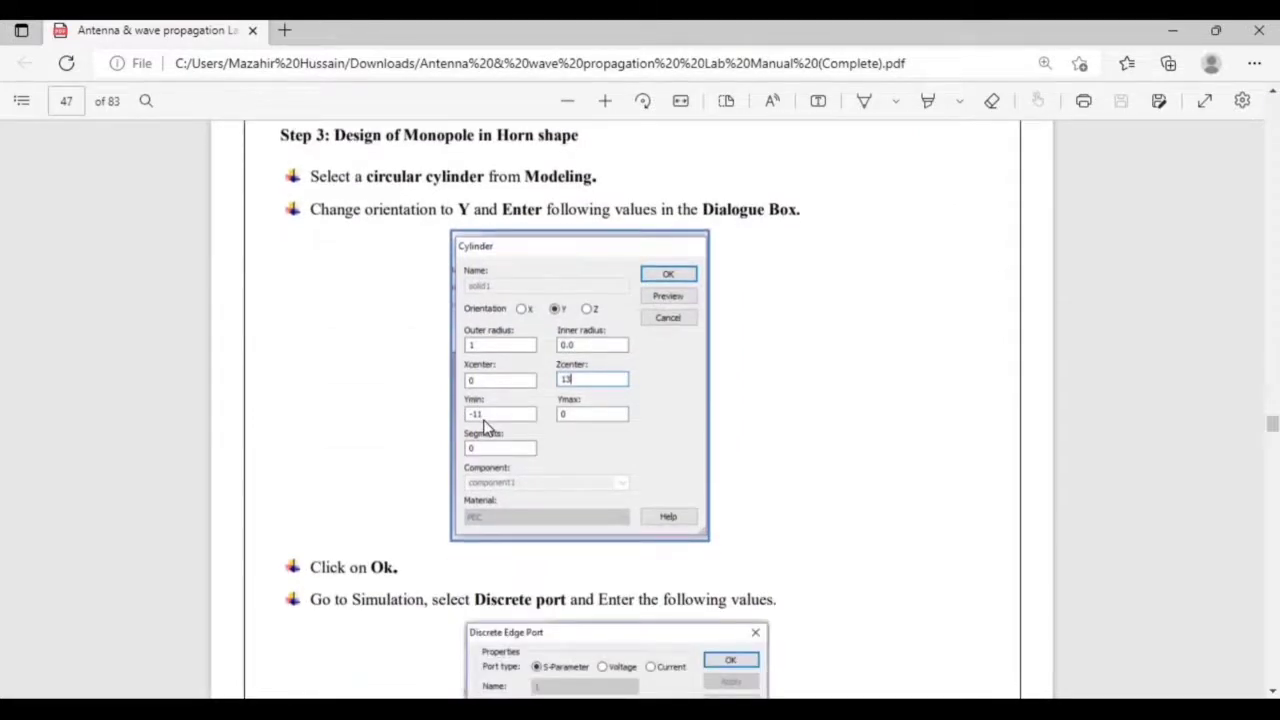
# Switch back to CST Studio Suite, start a cylinder through its dialog, and name it Monopole.
pyautogui.scroll(1, 484, 426)
pyautogui.scroll(-1, 484, 426)
pyautogui.scroll(-1, 484, 426)
pyautogui.scroll(1, 484, 426)
pyautogui.hotkey('alt', 'Tab')
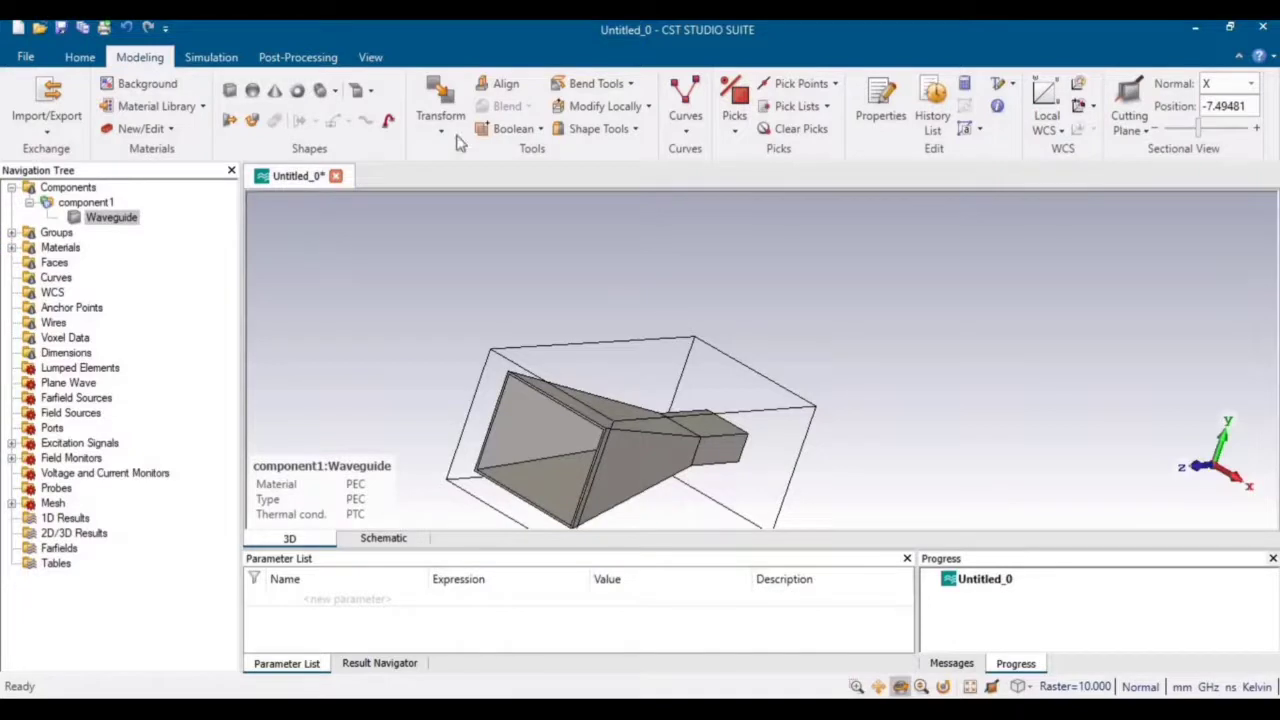
pyautogui.click(335, 92)
pyautogui.click(340, 134)
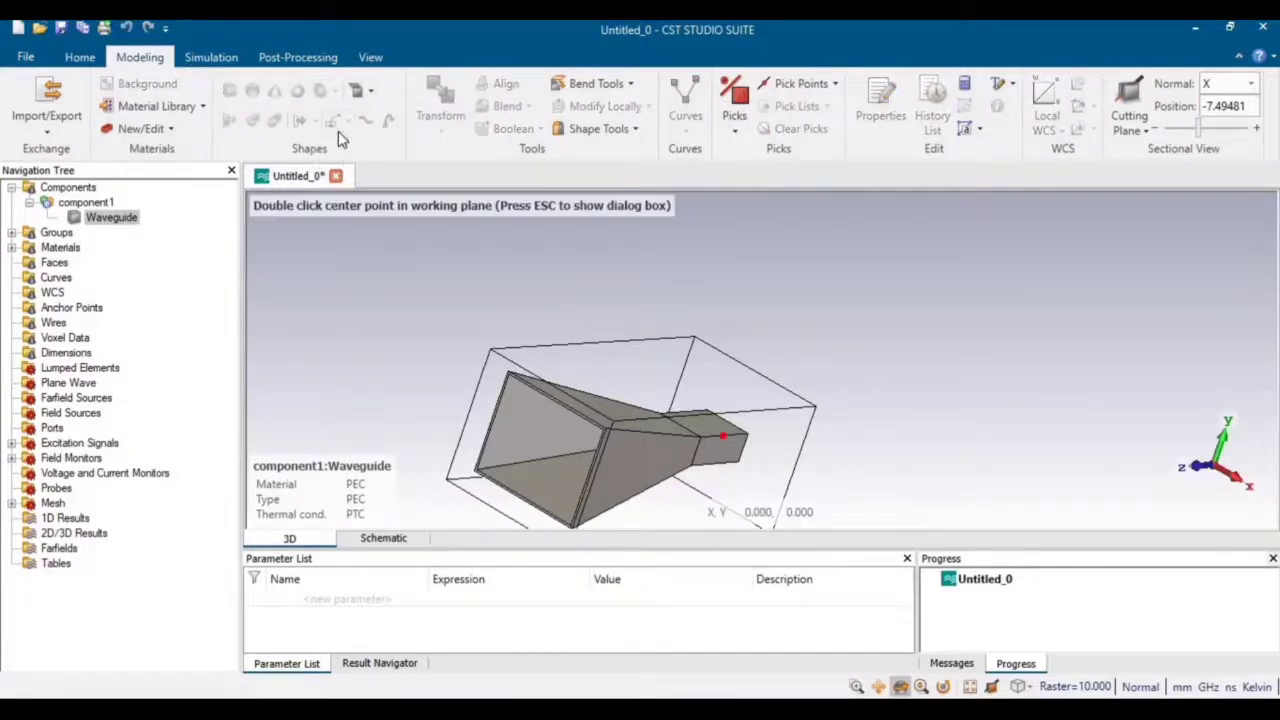
pyautogui.press('Escape')
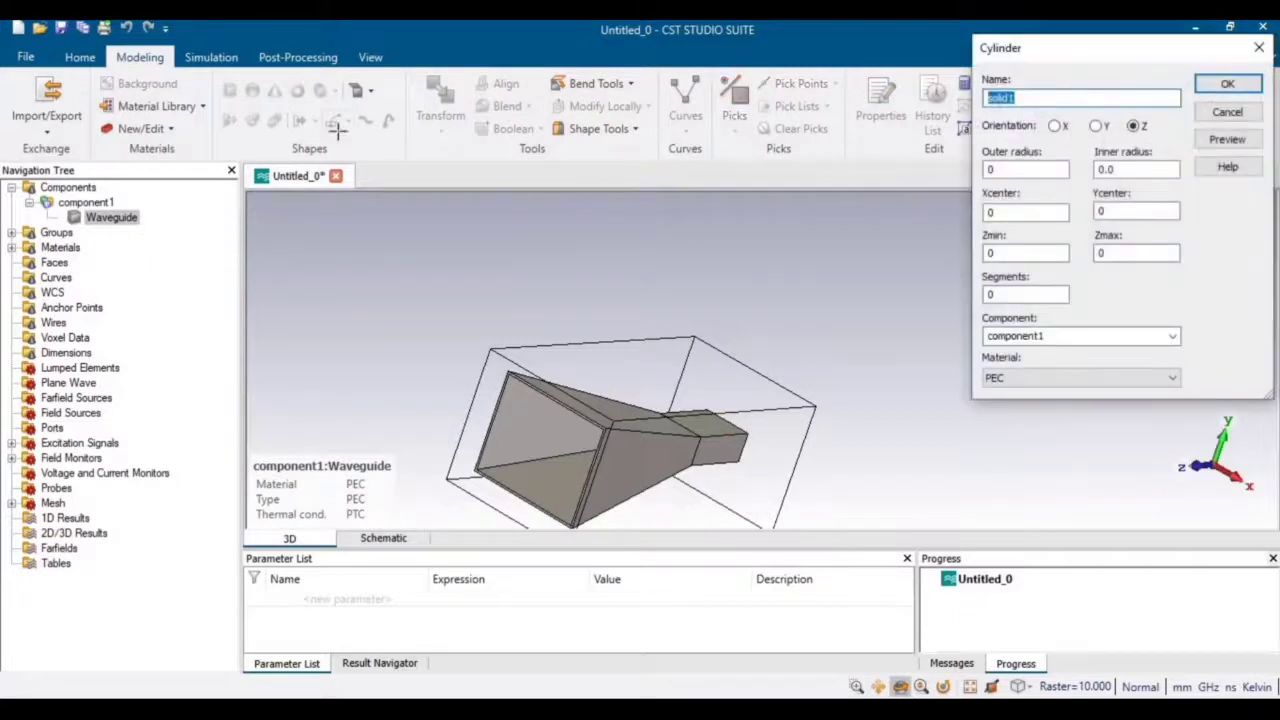
pyautogui.write('Monopole')
# Set the Monopole cylinder's orientation to Y and its outer radius to 1, checking against the lab manual.
pyautogui.hotkey('alt', 'Tab')
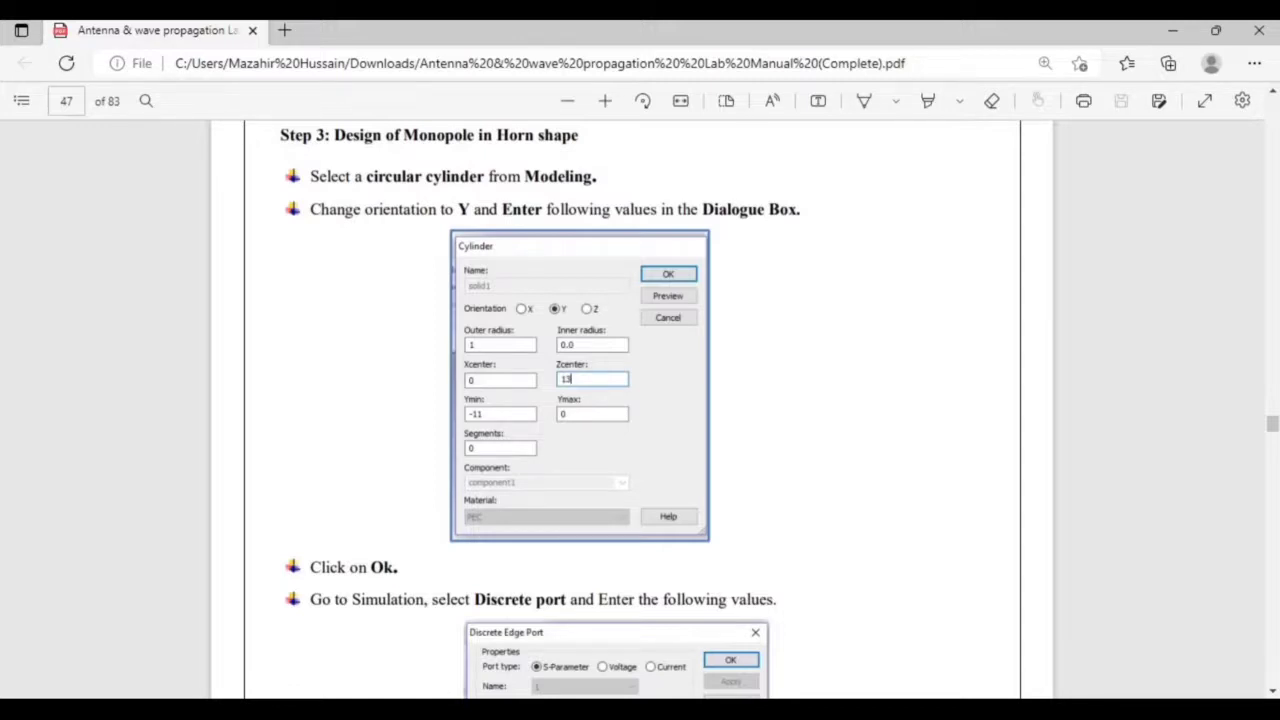
pyautogui.hotkey('alt', 'Tab')
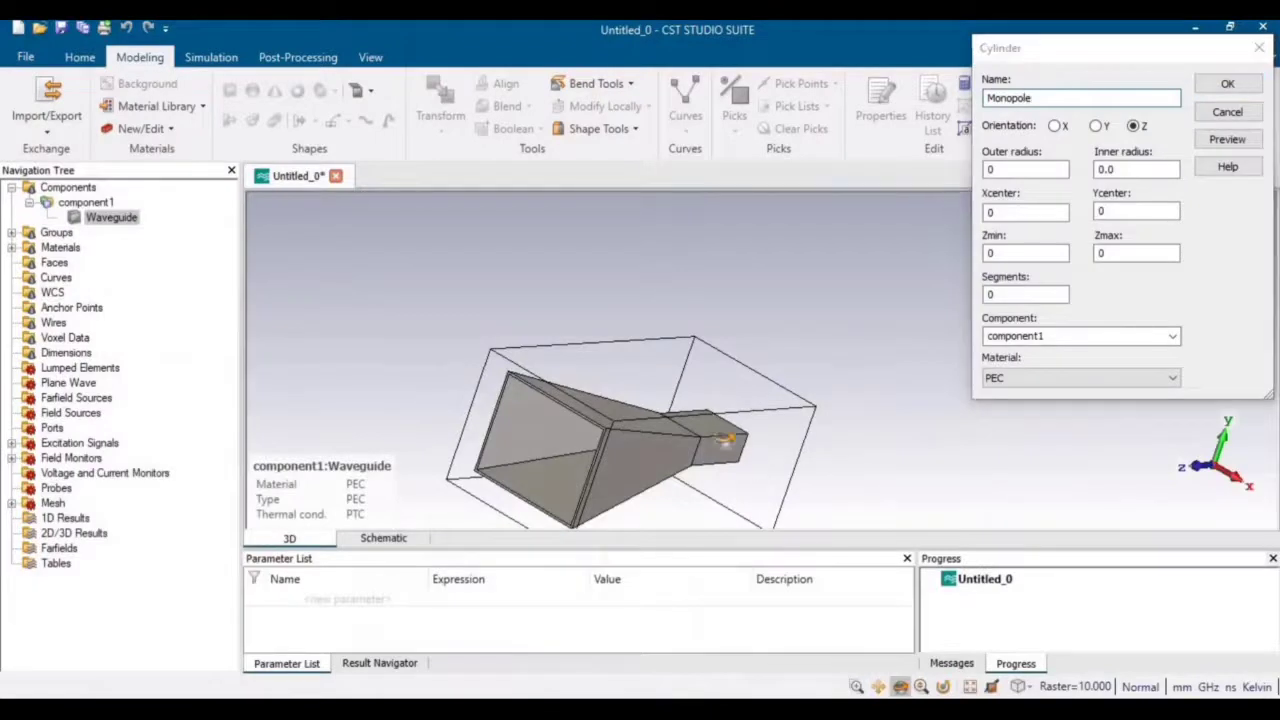
pyautogui.moveTo(724, 438); pyautogui.dragTo(792, 436)
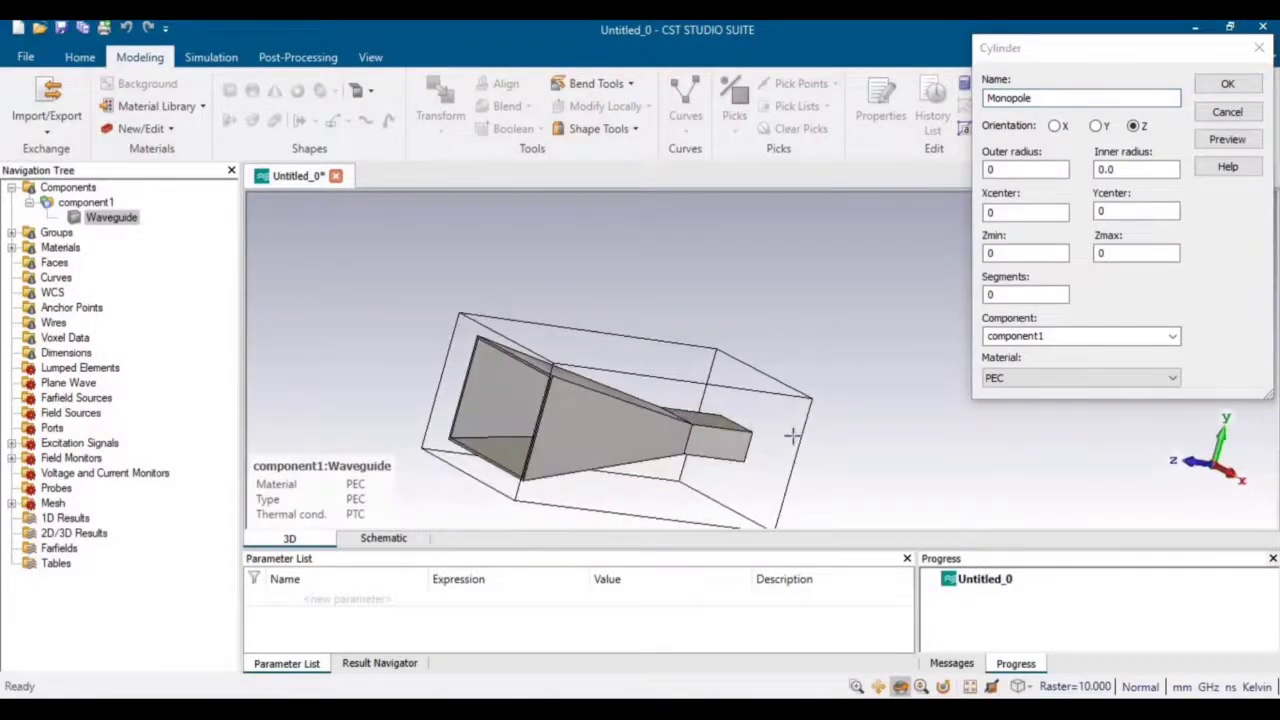
pyautogui.click(370, 57)
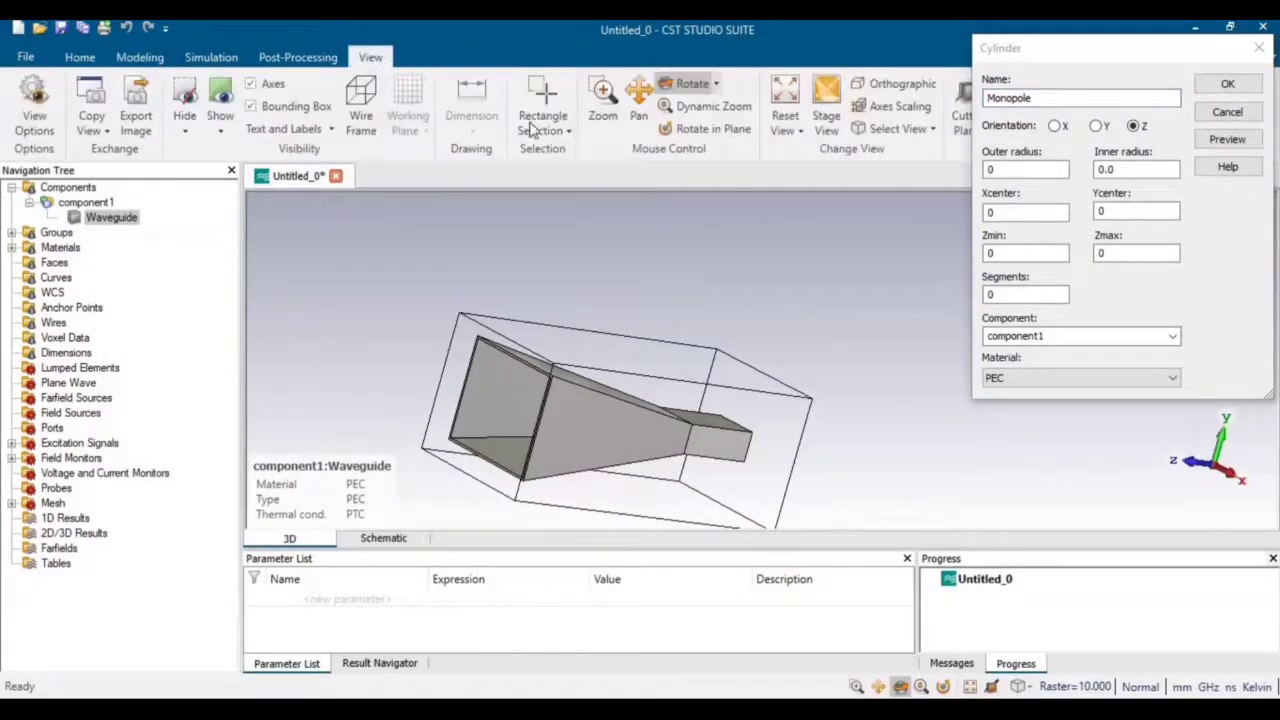
pyautogui.click(690, 83)
pyautogui.moveTo(765, 452); pyautogui.dragTo(528, 401)
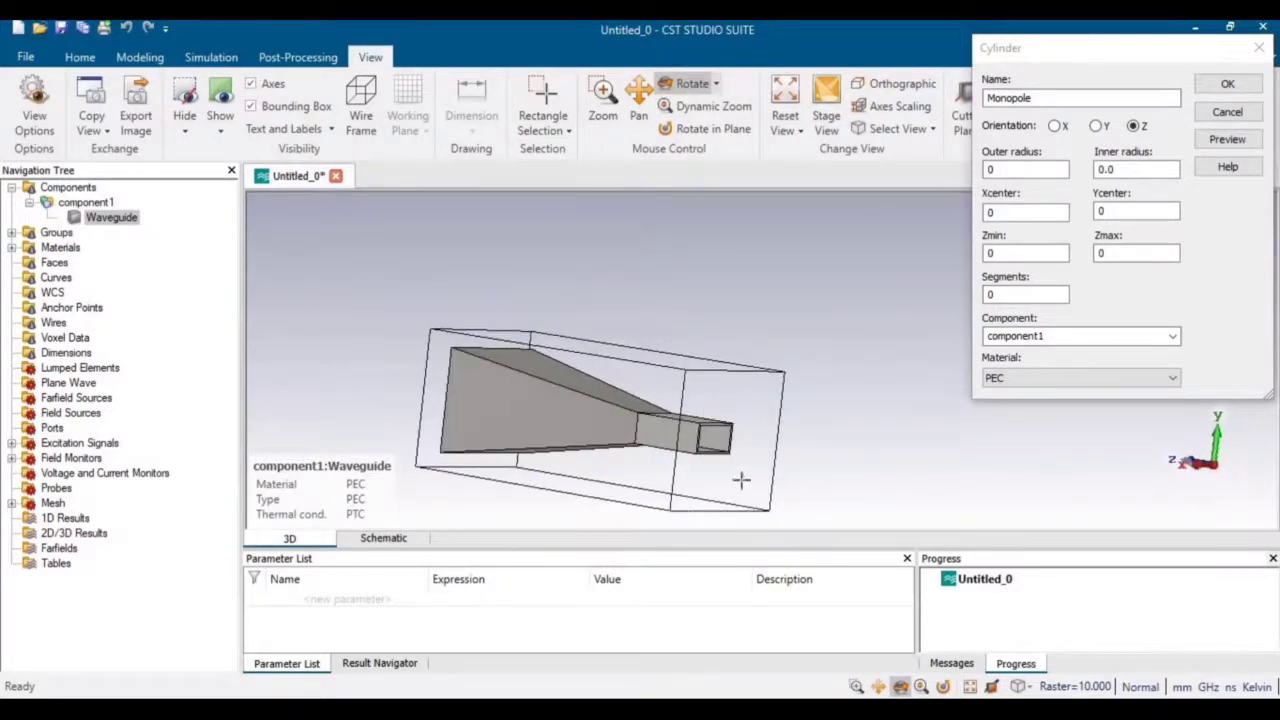
pyautogui.moveTo(740, 477); pyautogui.dragTo(604, 457)
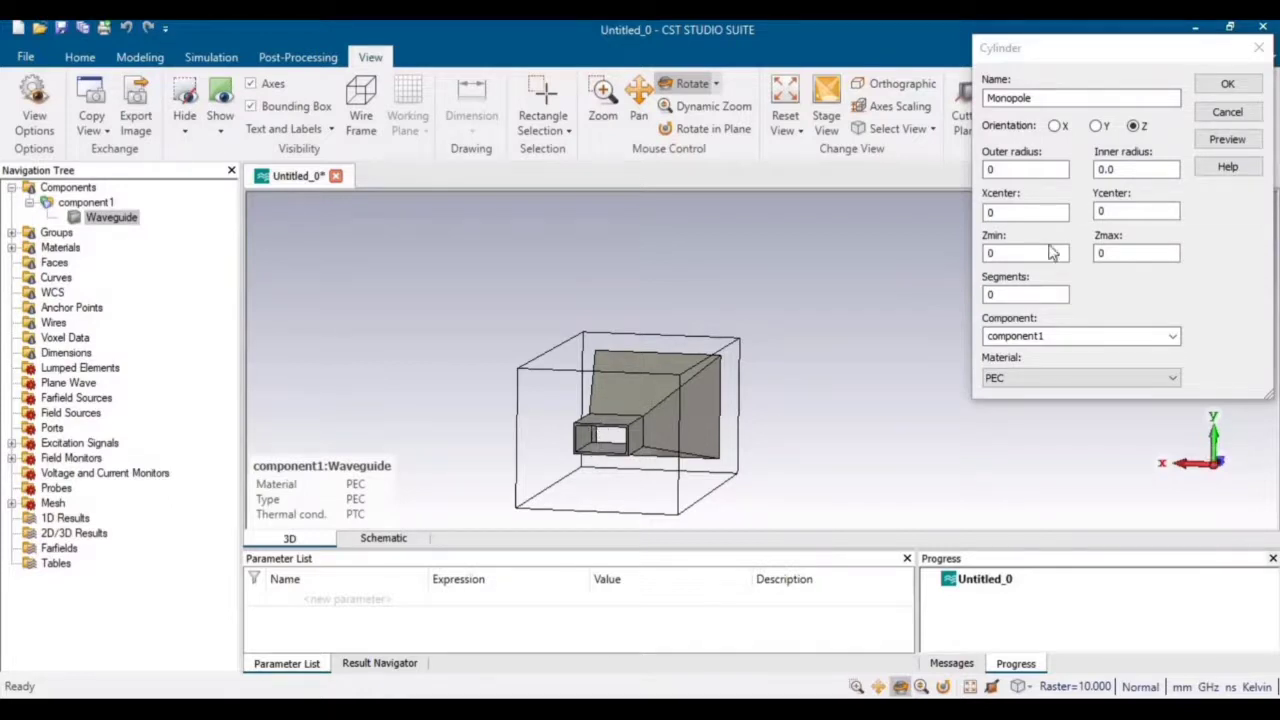
pyautogui.click(1098, 126)
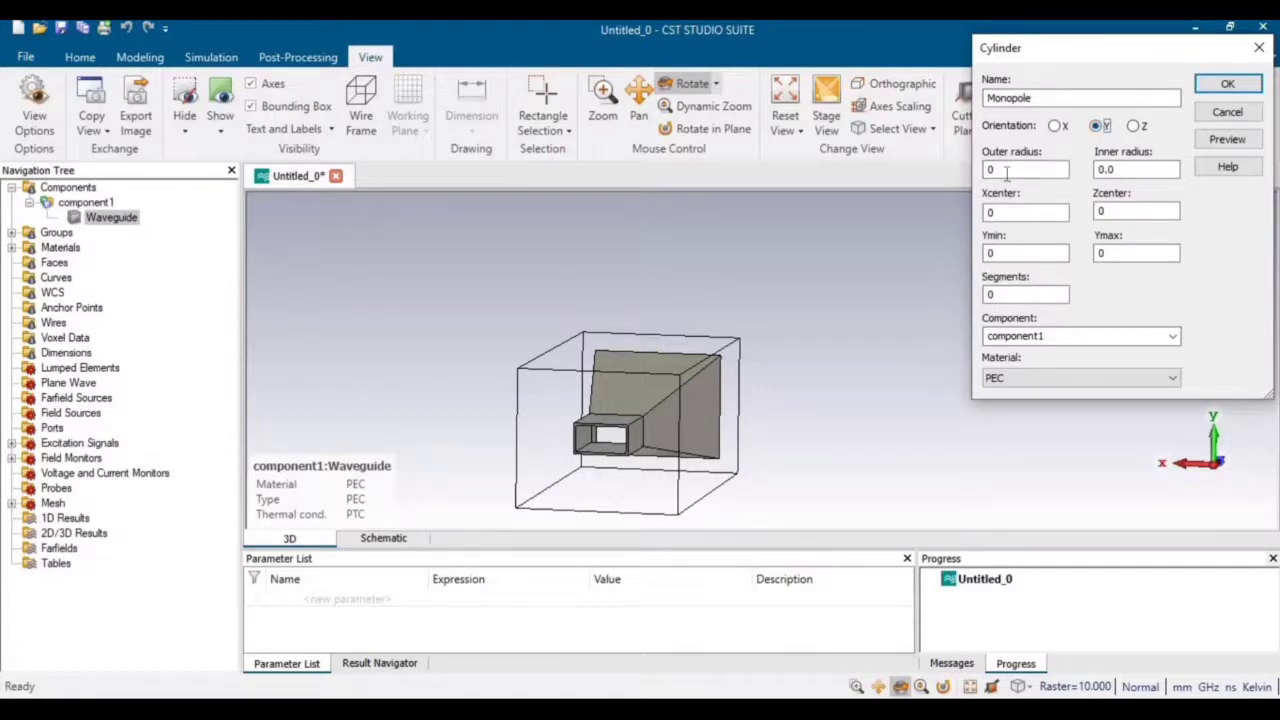
pyautogui.press('Tab')
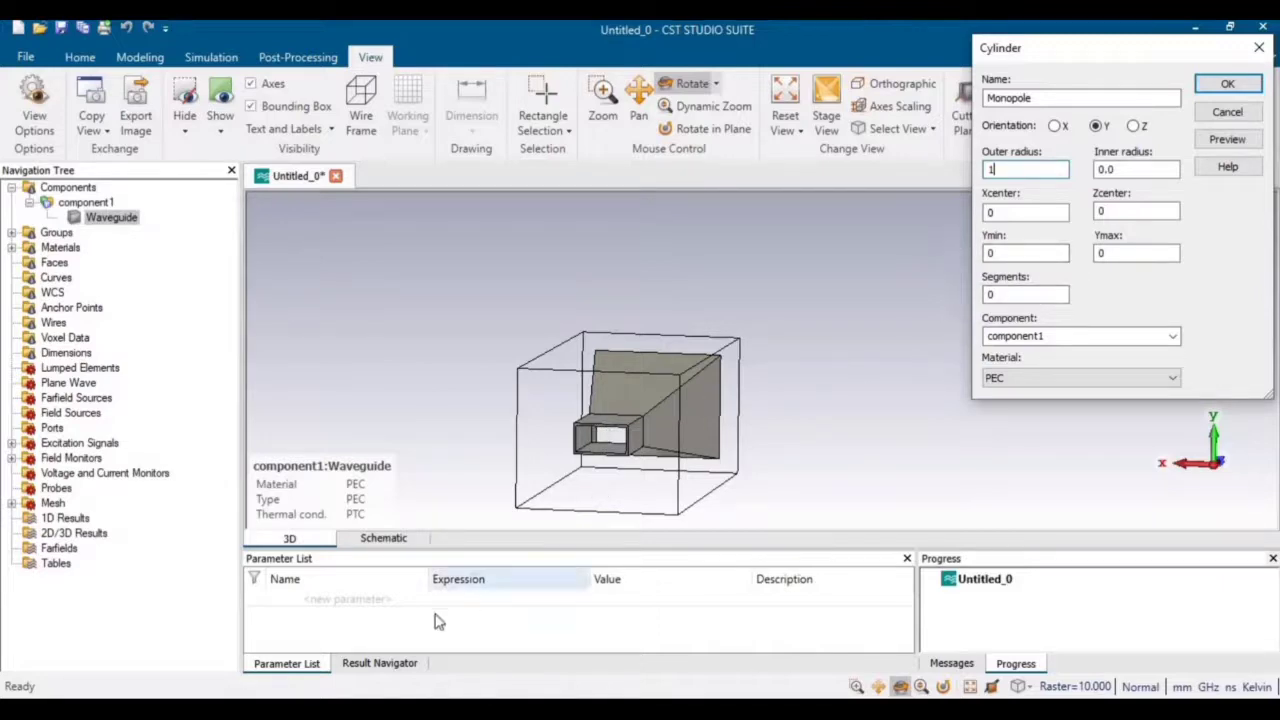
# Set the Monopole cylinder's Zcenter to 13 and Ymin to -11, as given in the lab manual.
pyautogui.hotkey('alt', 'Tab')
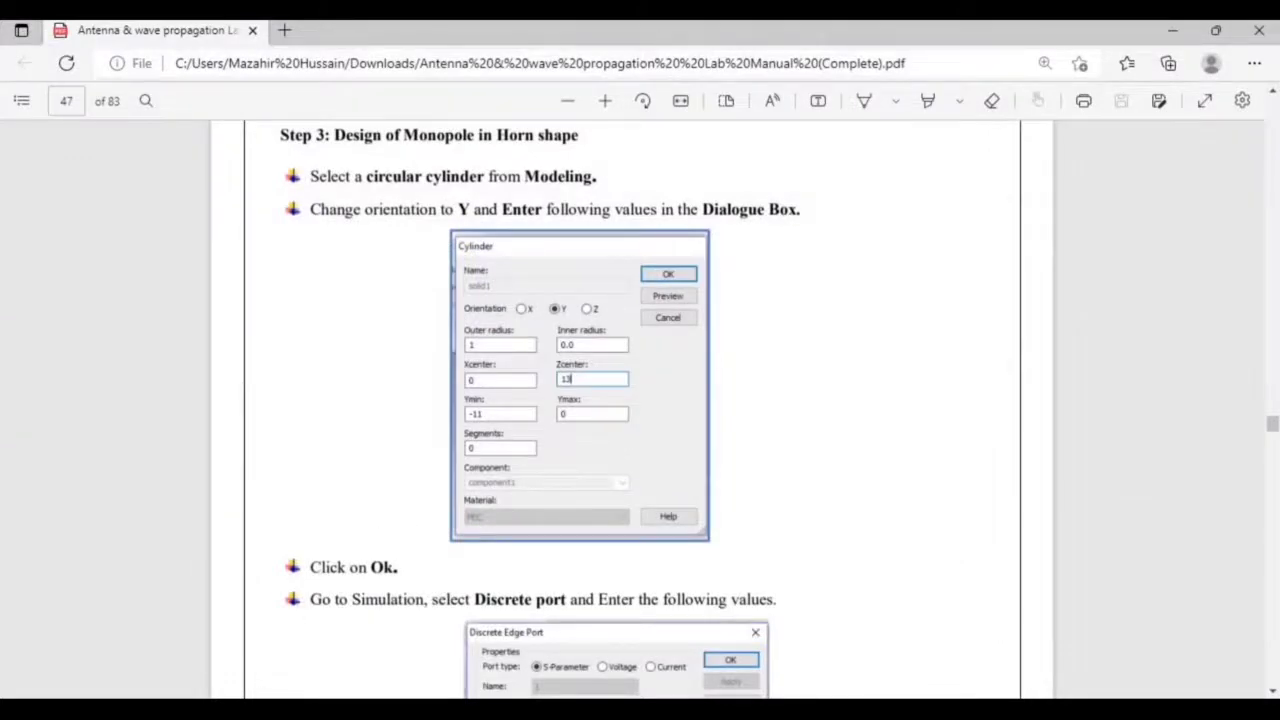
pyautogui.hotkey('alt', 'Tab')
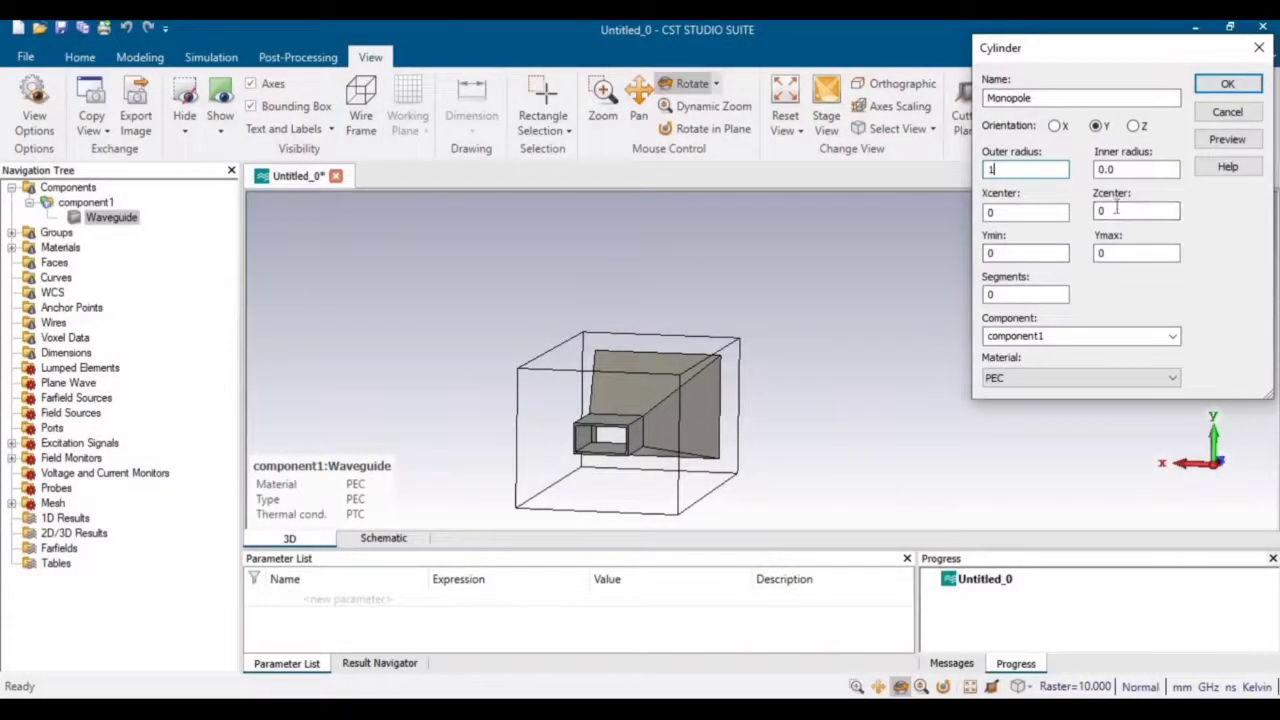
pyautogui.click(1116, 210)
pyautogui.write('13')
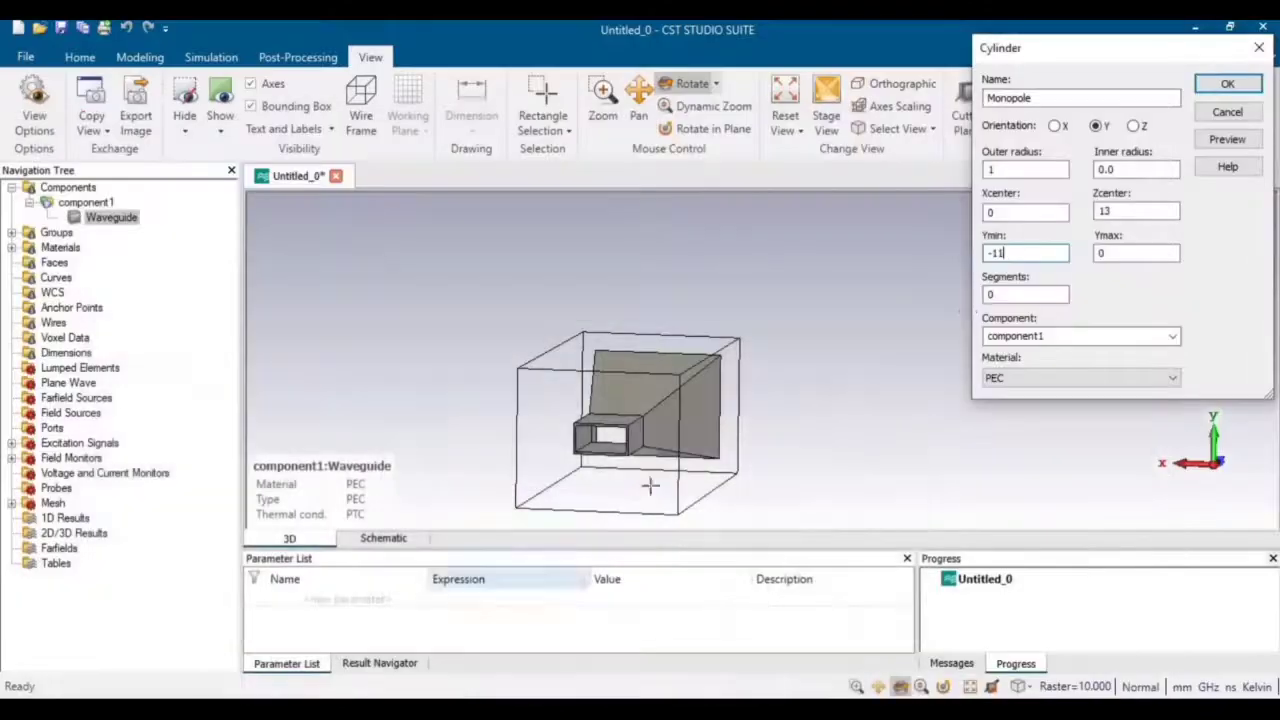
# Preview the Monopole cylinder, inspect its placement inside the waveguide opening, and create the solid.
pyautogui.click(1243, 140)
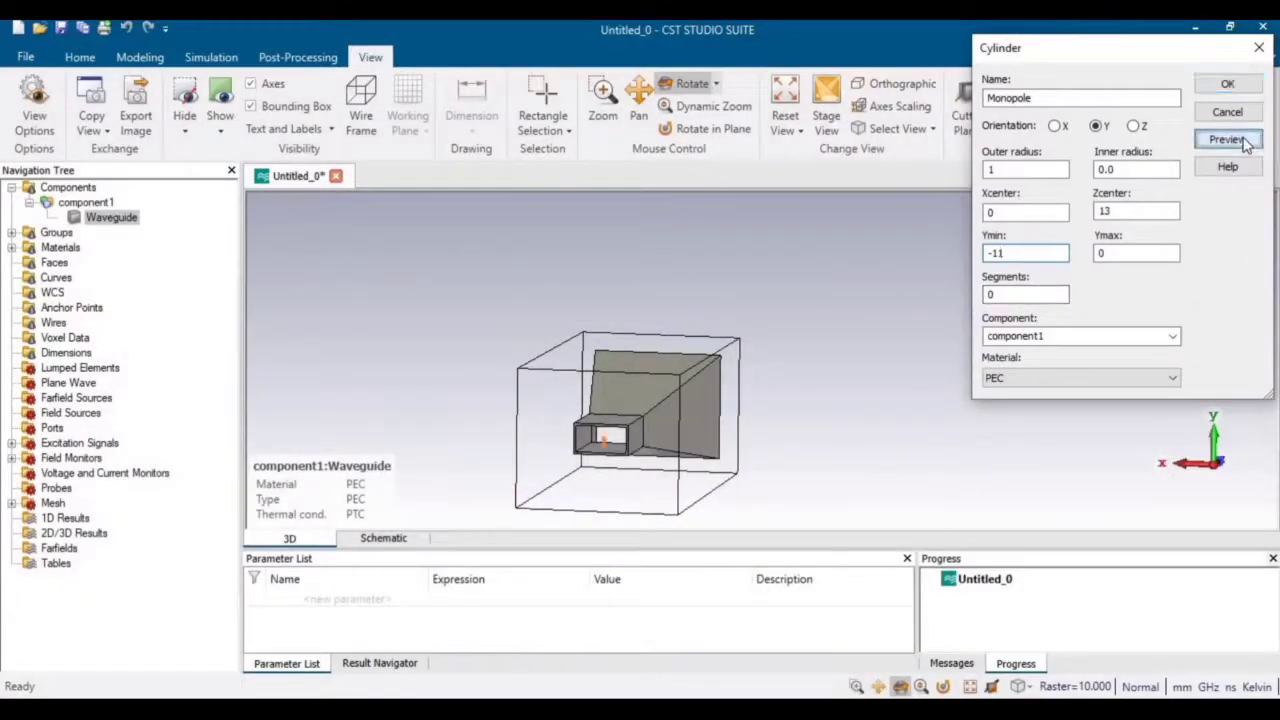
pyautogui.click(706, 106)
pyautogui.moveTo(652, 445); pyautogui.dragTo(640, 600)
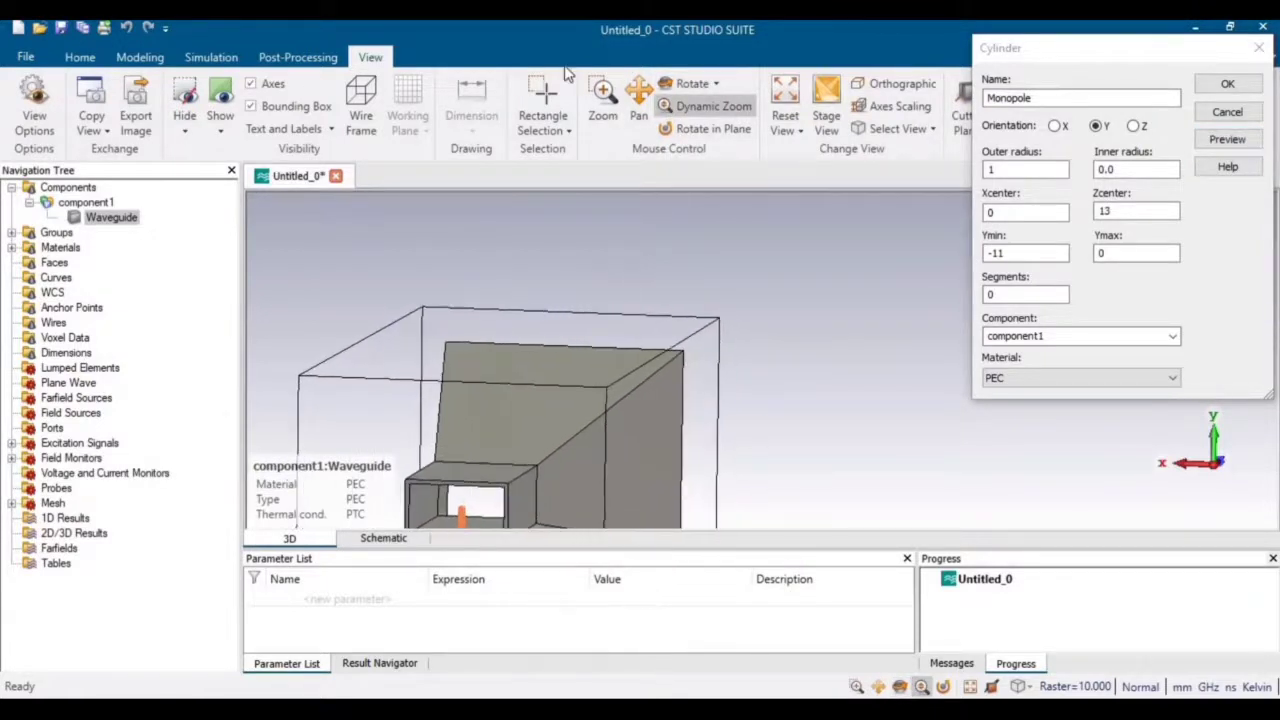
pyautogui.click(638, 100)
pyautogui.moveTo(531, 397); pyautogui.dragTo(662, 312)
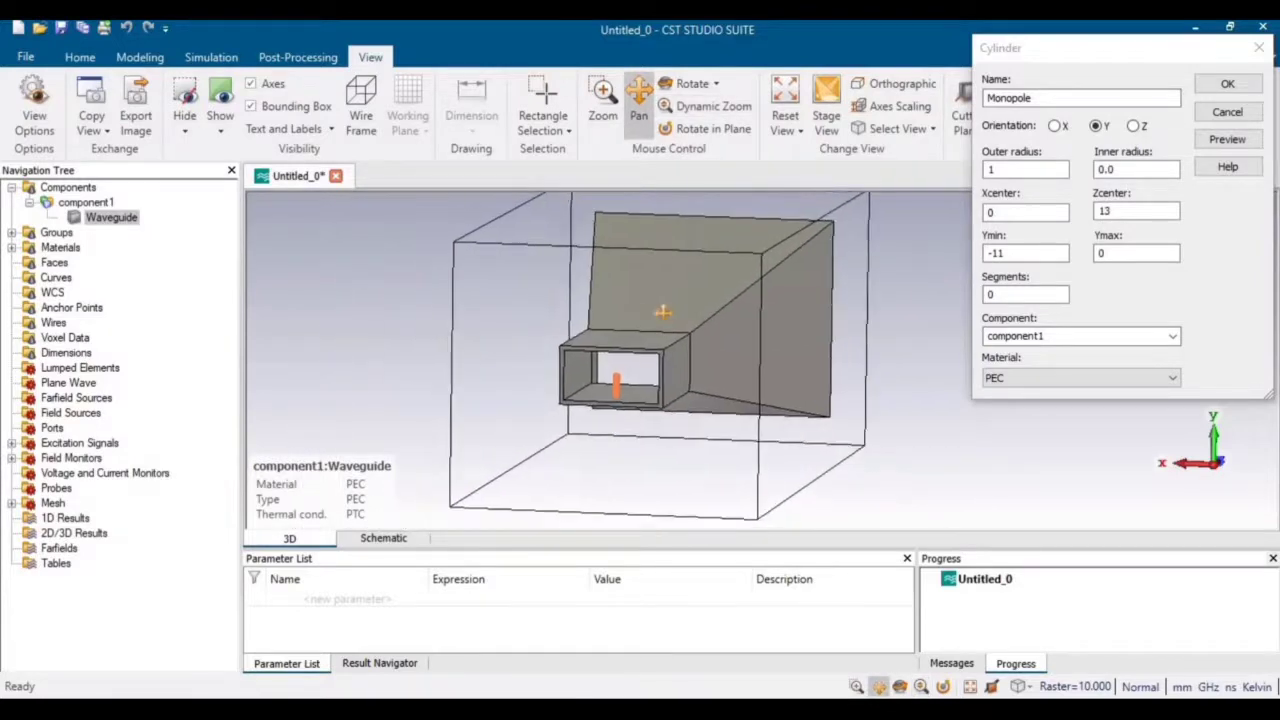
pyautogui.click(1234, 84)
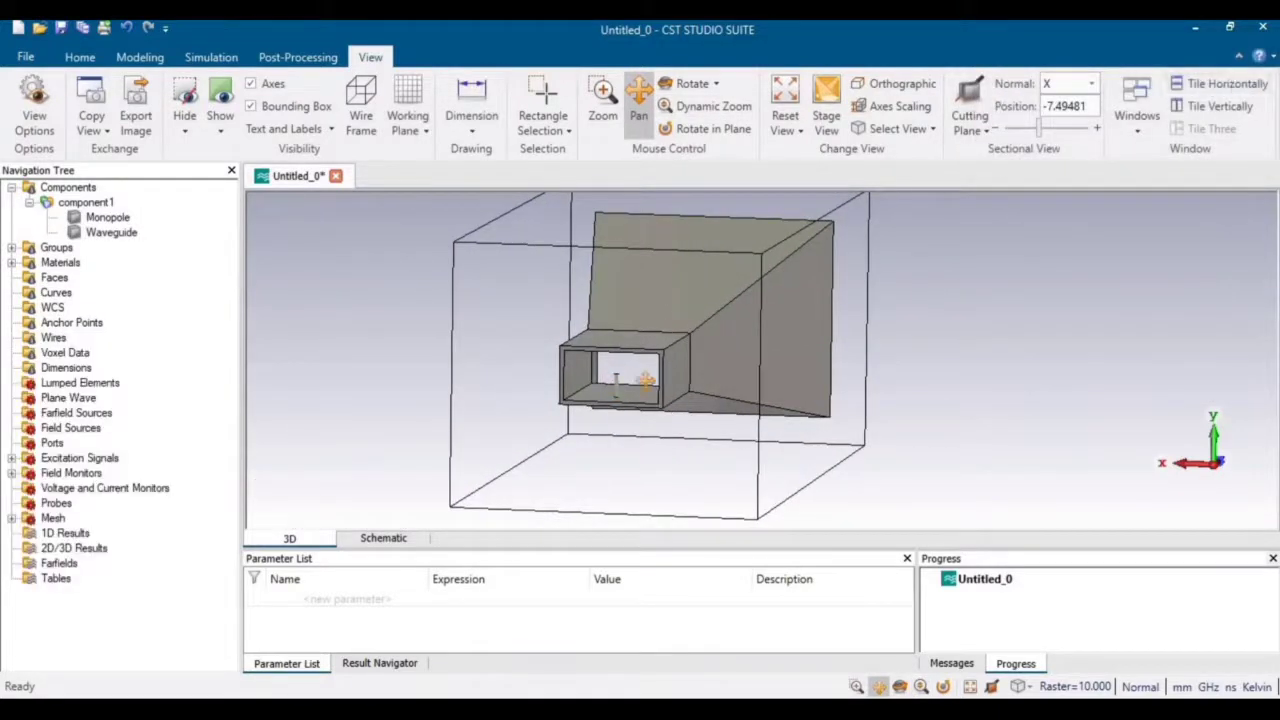
pyautogui.moveTo(645, 378); pyautogui.dragTo(705, 376)
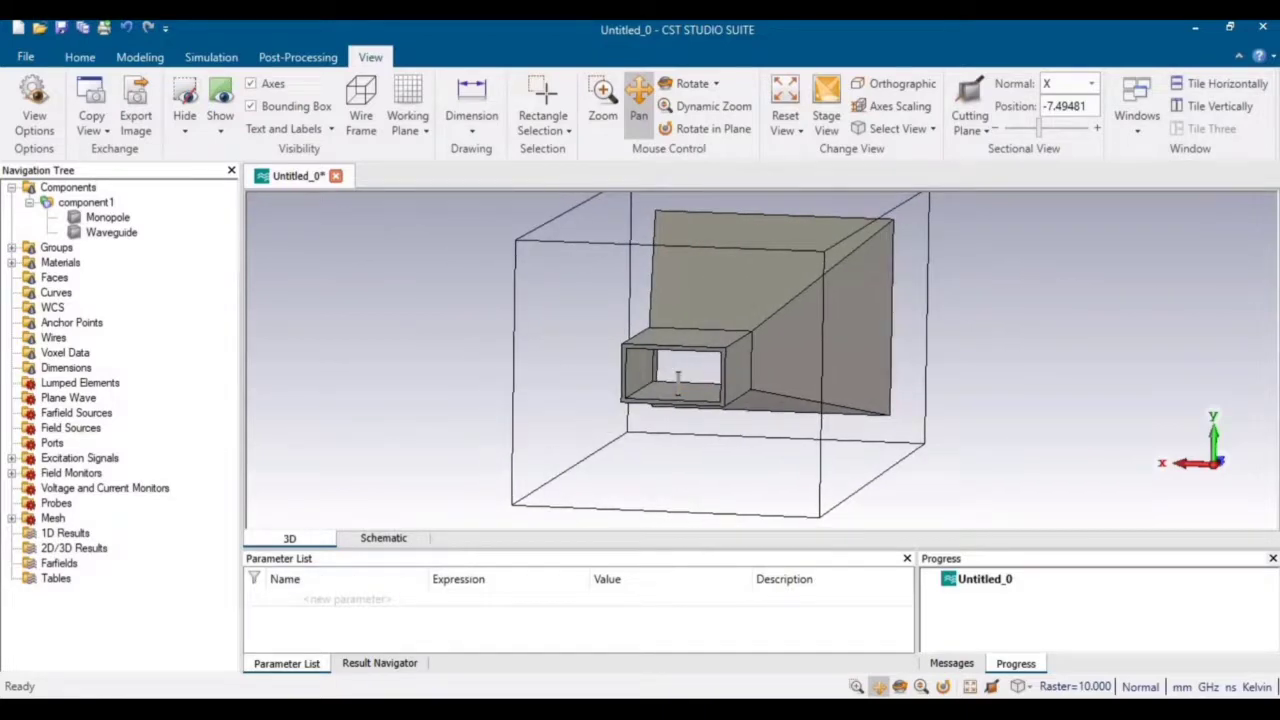
# Switch to the lab manual PDF and read the Discrete Edge Port values.
pyautogui.click(205, 640)
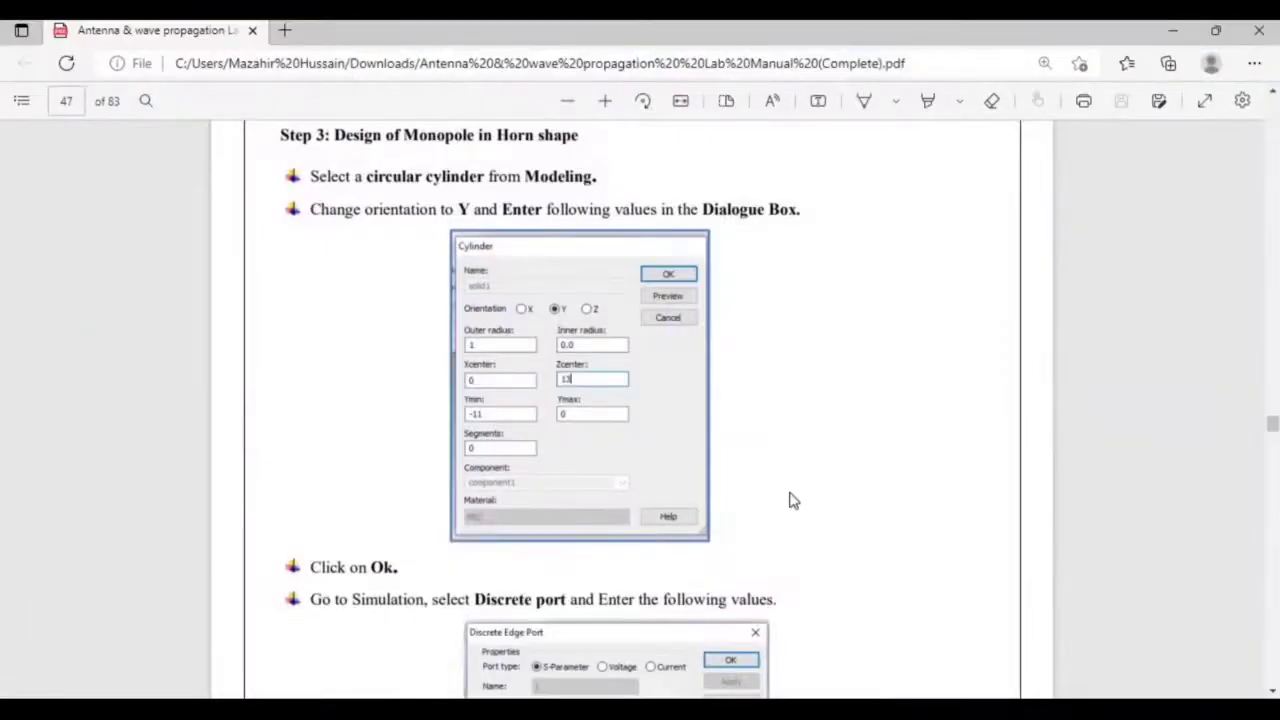
pyautogui.scroll(-5, 790, 500)
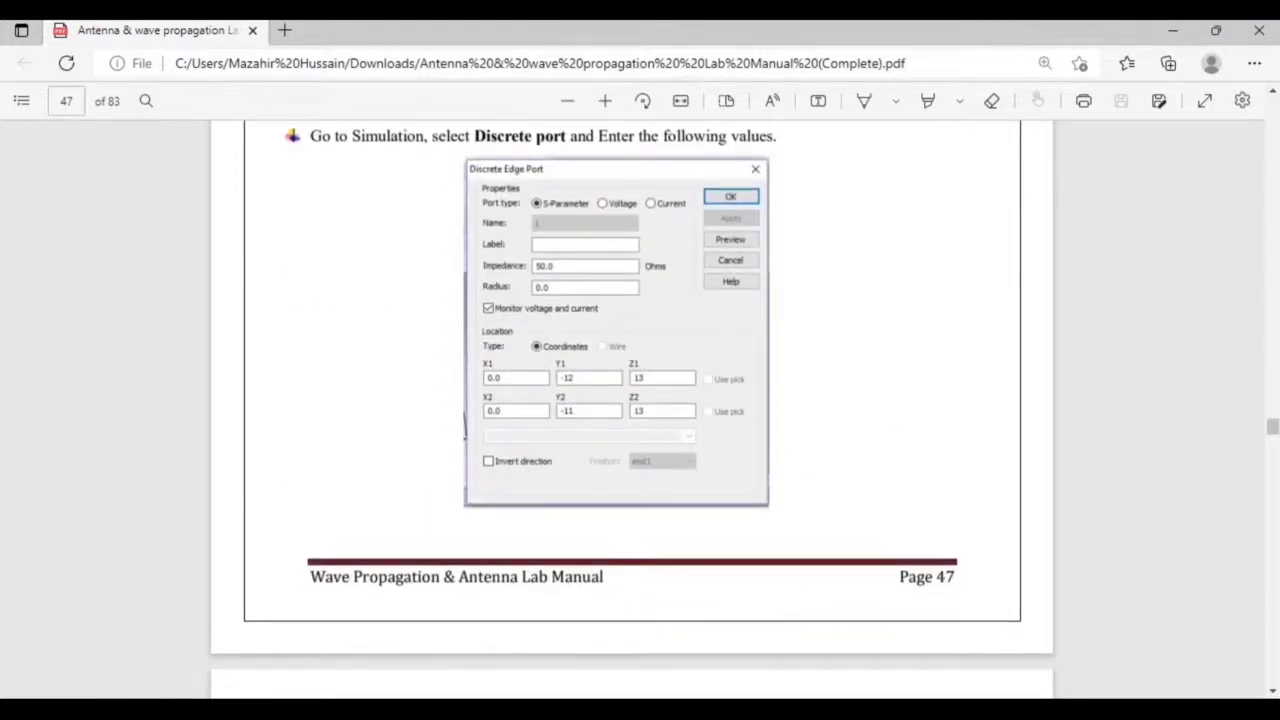
pyautogui.hotkey('alt', 'Tab')
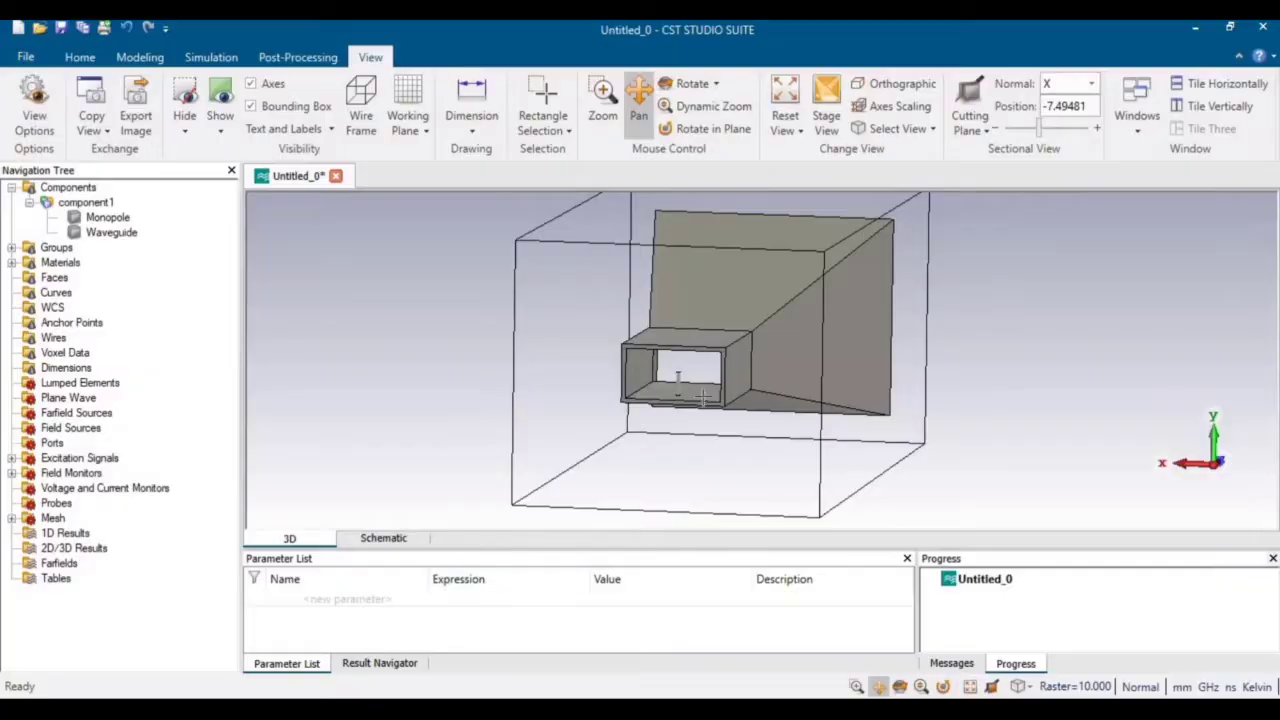
# Examine the monopole through the open waveguide end and start defining a discrete port.
pyautogui.click(683, 110)
pyautogui.moveTo(686, 455); pyautogui.dragTo(604, 452)
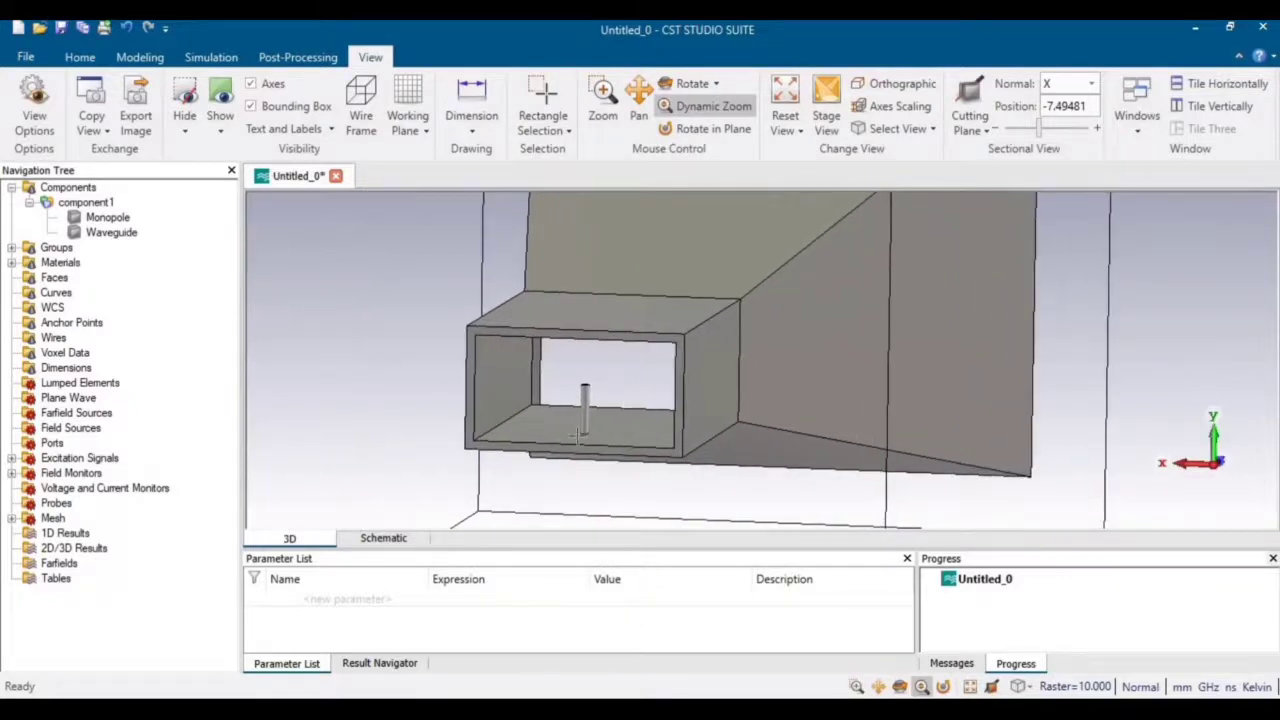
pyautogui.click(688, 84)
pyautogui.moveTo(604, 432)
pyautogui.mouseDown()
pyautogui.moveTo(638, 374)
pyautogui.moveTo(634, 403)
pyautogui.moveTo(663, 411)
pyautogui.moveTo(596, 404)
pyautogui.moveTo(586, 420)
pyautogui.mouseUp()
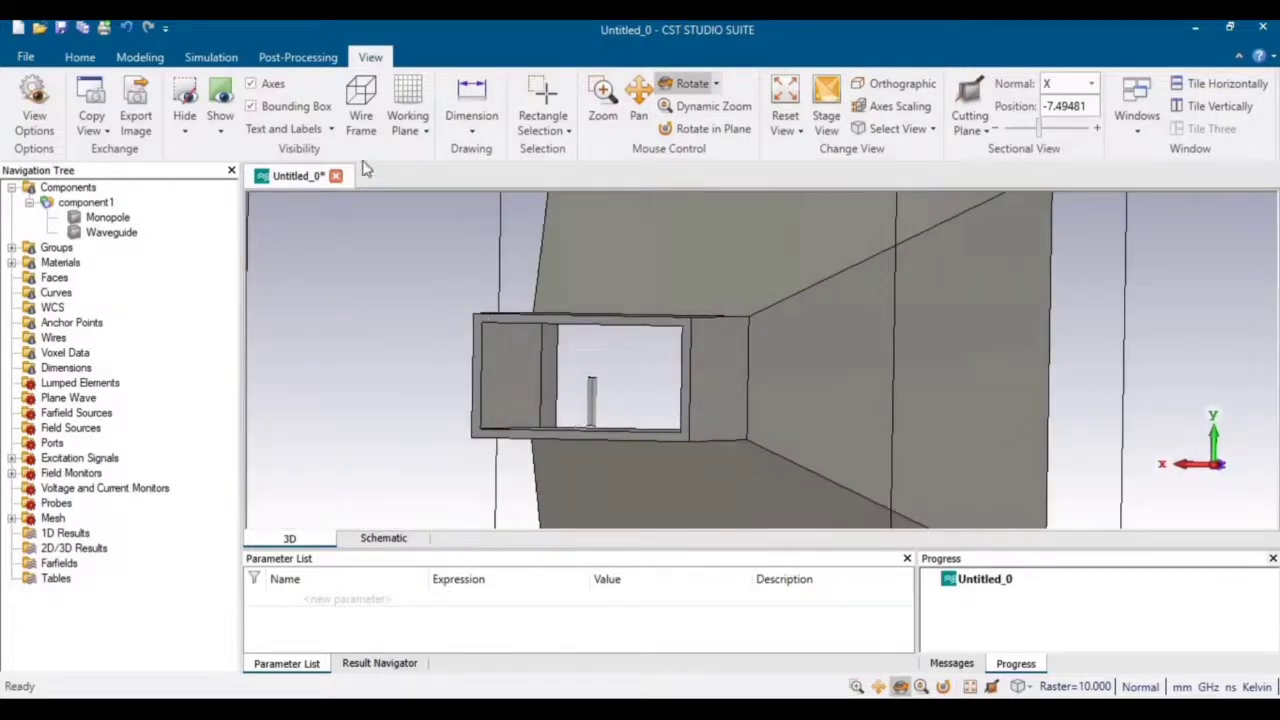
pyautogui.click(213, 58)
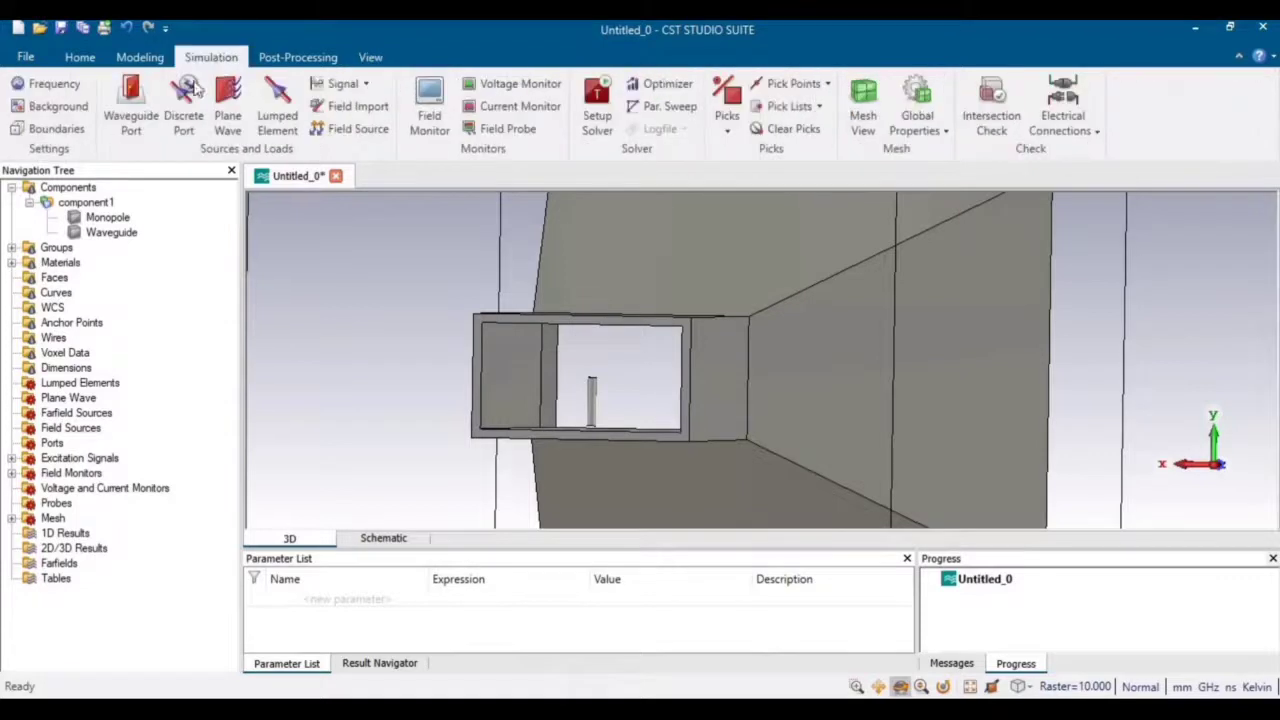
pyautogui.click(176, 108)
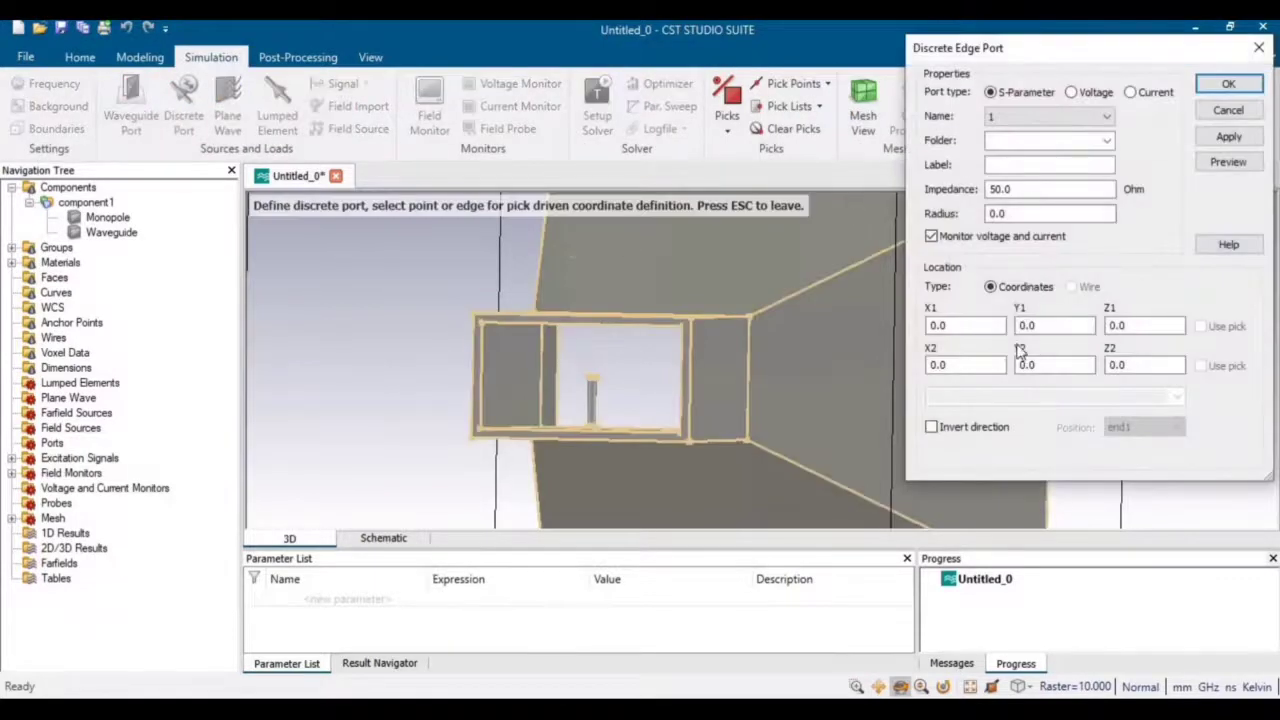
# Consult the enlarged port values in the lab manual and set the discrete port's Y1 to -12 and Y2 to -11.
pyautogui.click(962, 326)
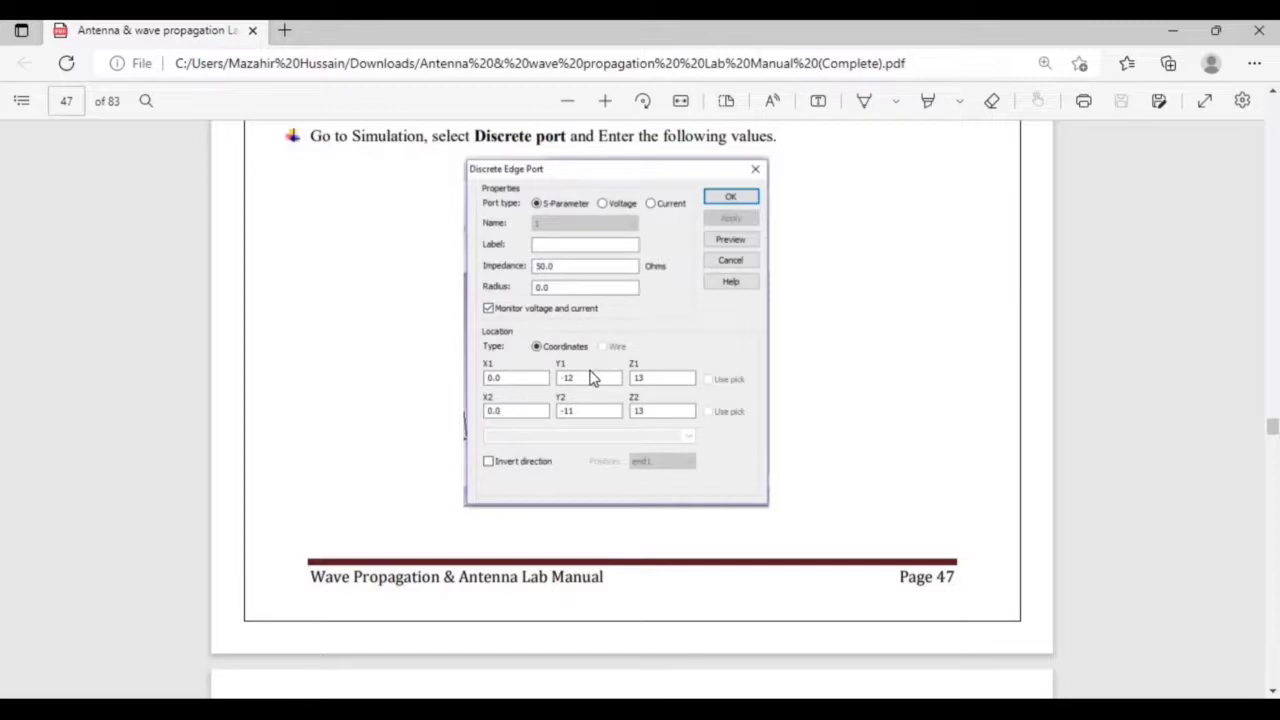
pyautogui.click(605, 101)
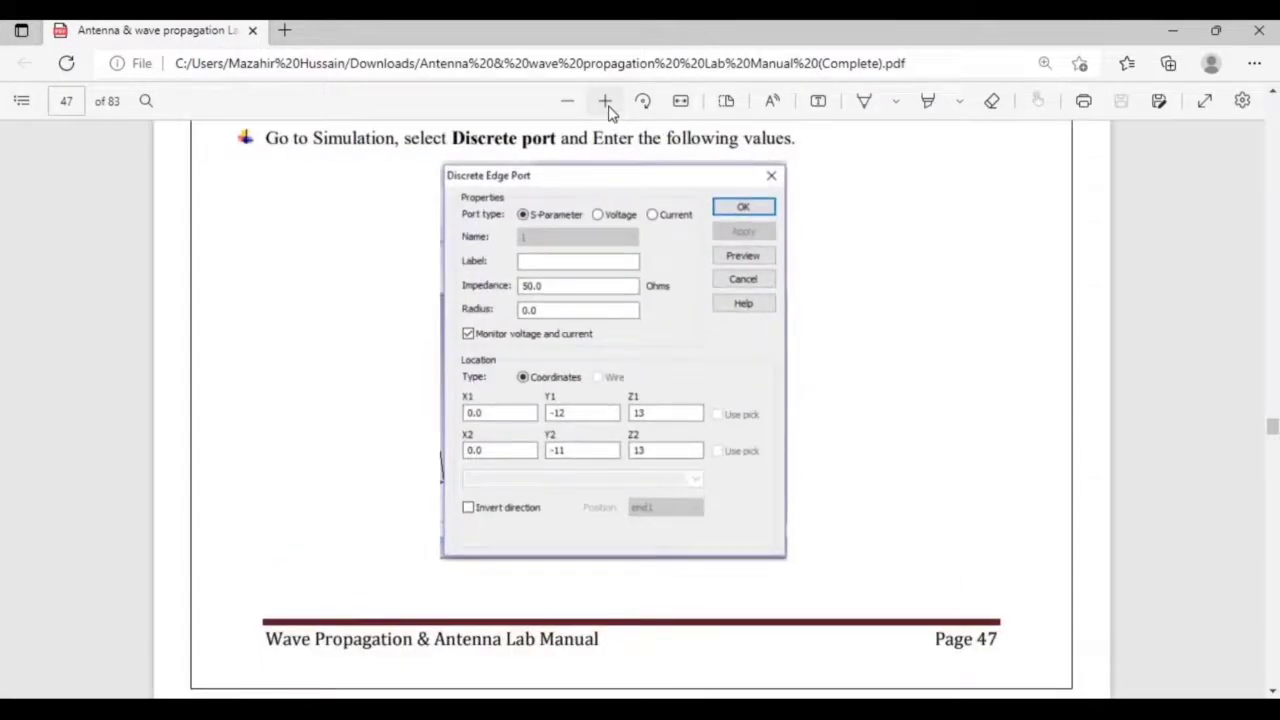
pyautogui.click(605, 101)
pyautogui.hotkey('alt', 'Tab')
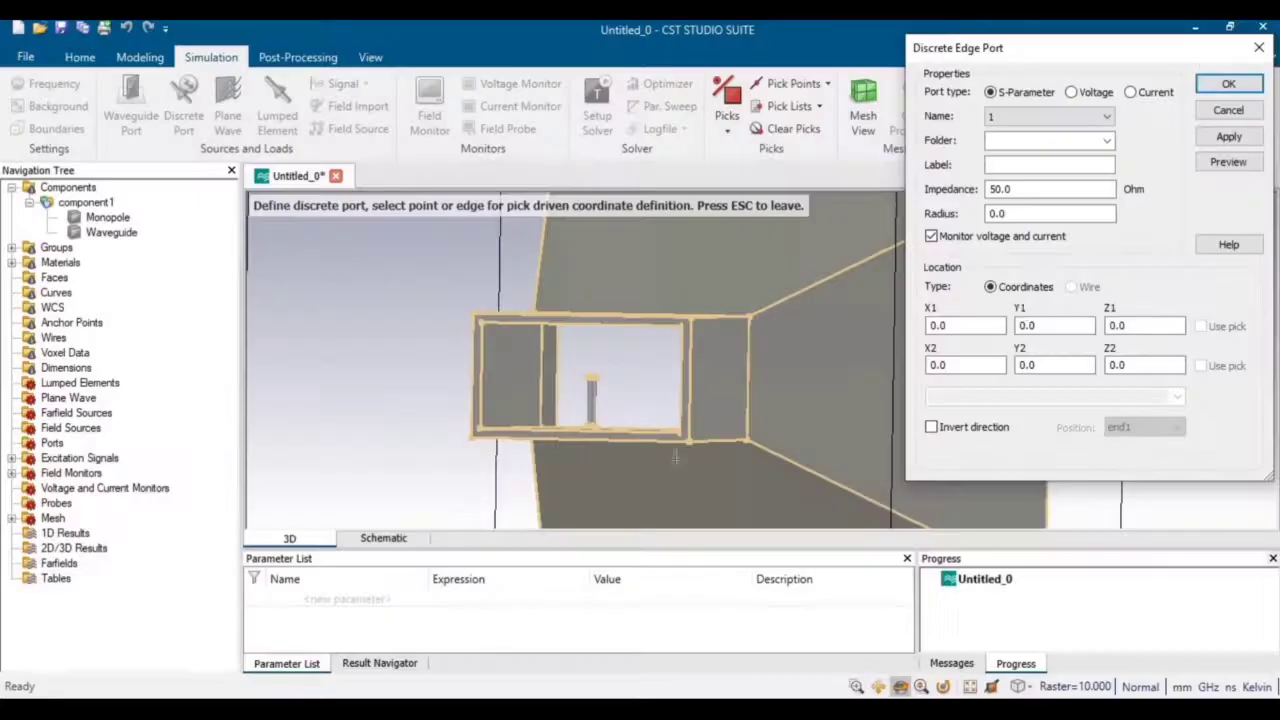
pyautogui.press('Tab')
pyautogui.write('-12')
pyautogui.click(926, 364)
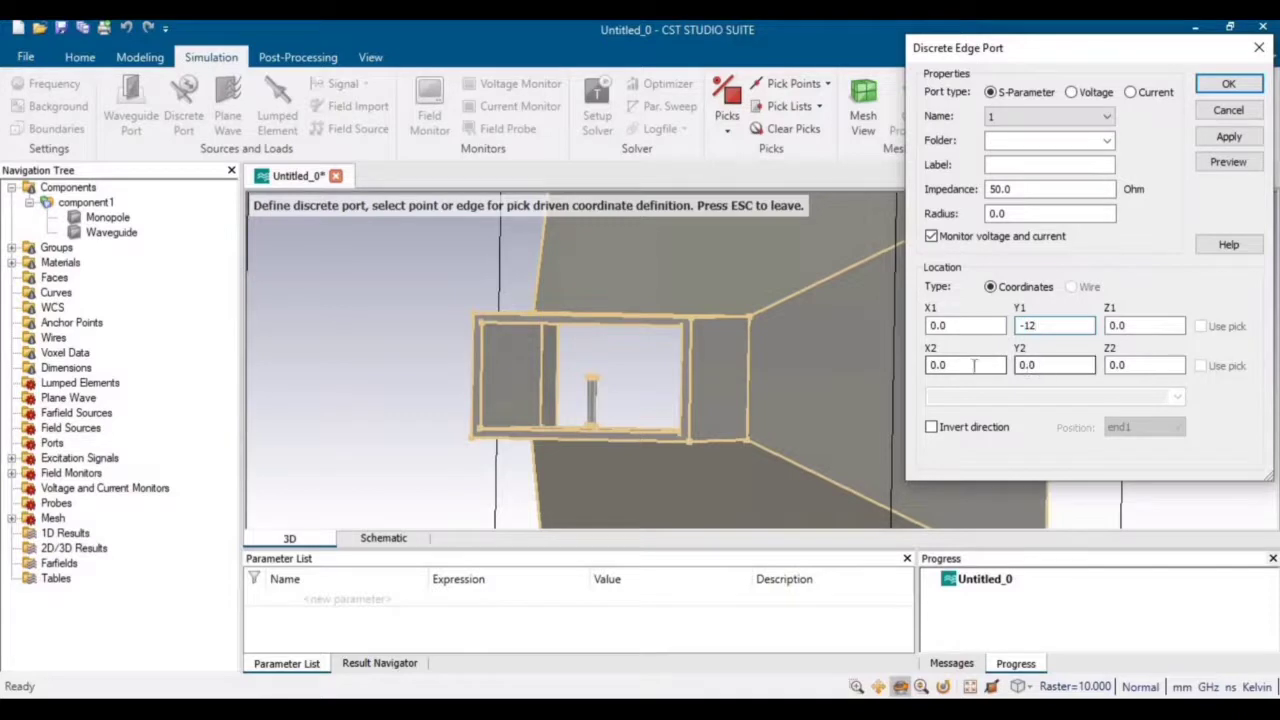
pyautogui.press('Tab')
pyautogui.write('-')
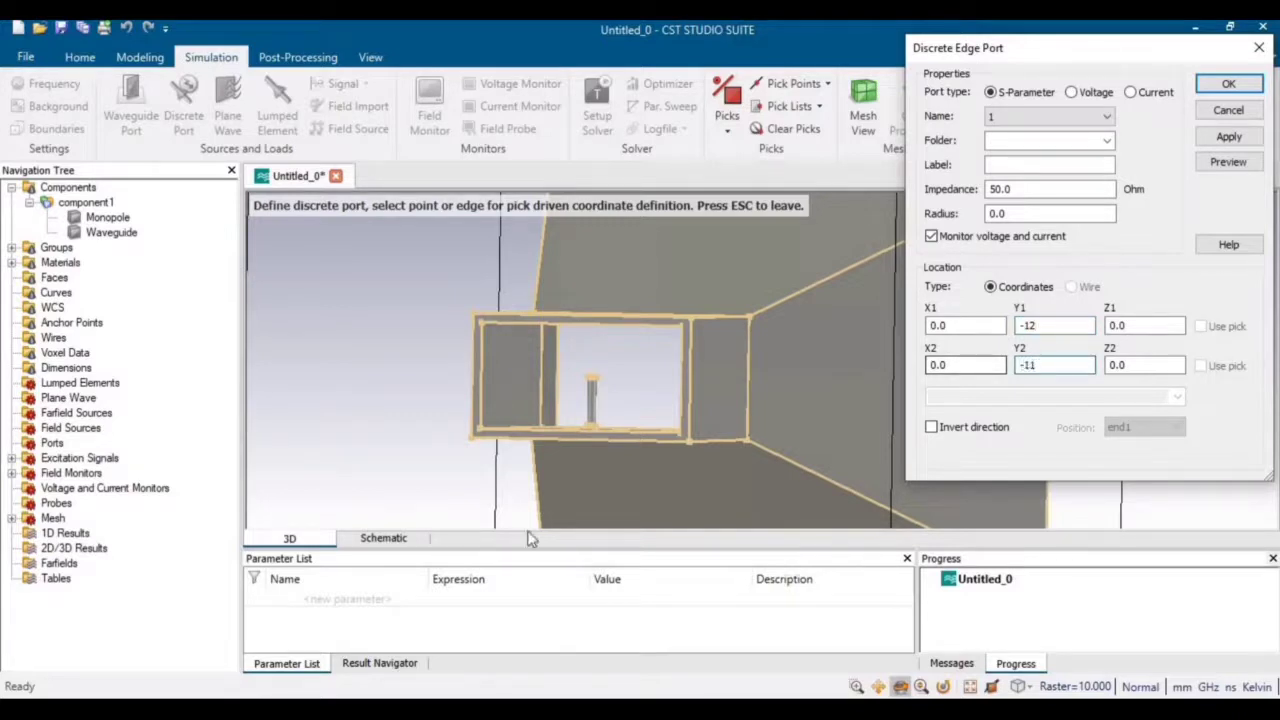
# Recheck the port coordinates in the lab manual and set both Z1 and Z2 of the discrete port to 13.
pyautogui.hotkey('alt', 'Tab')
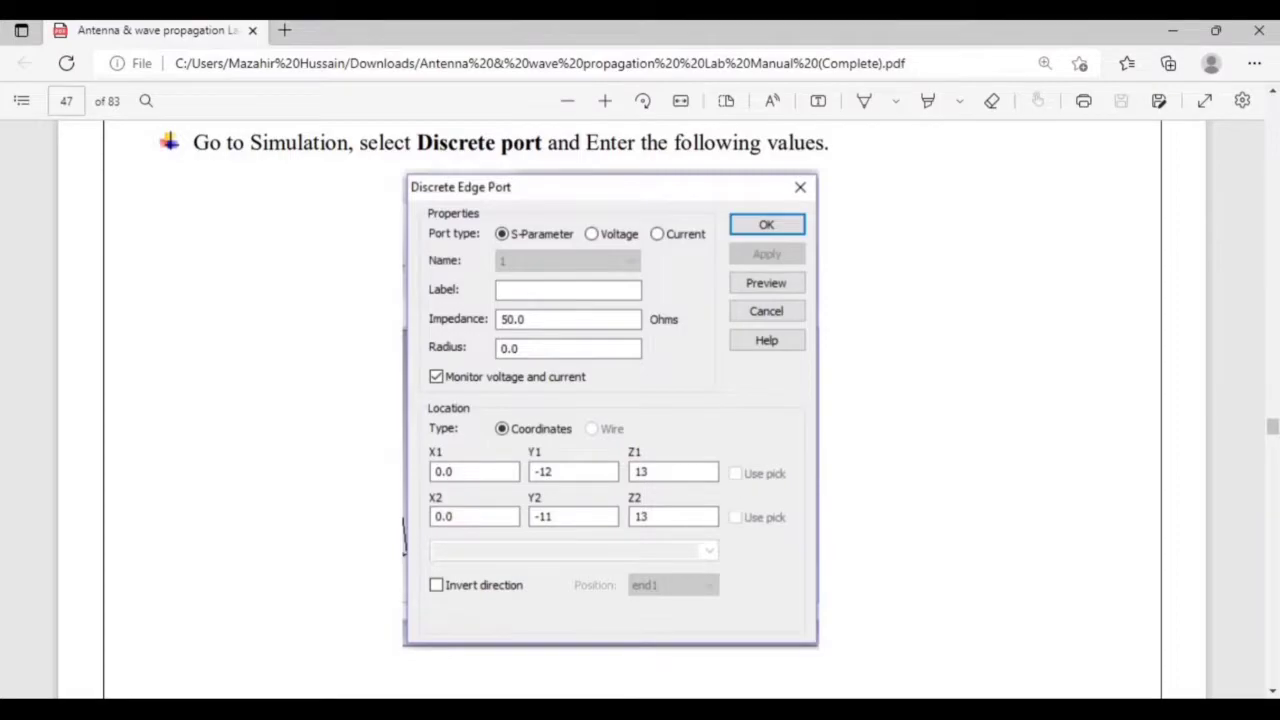
pyautogui.hotkey('alt', 'Tab')
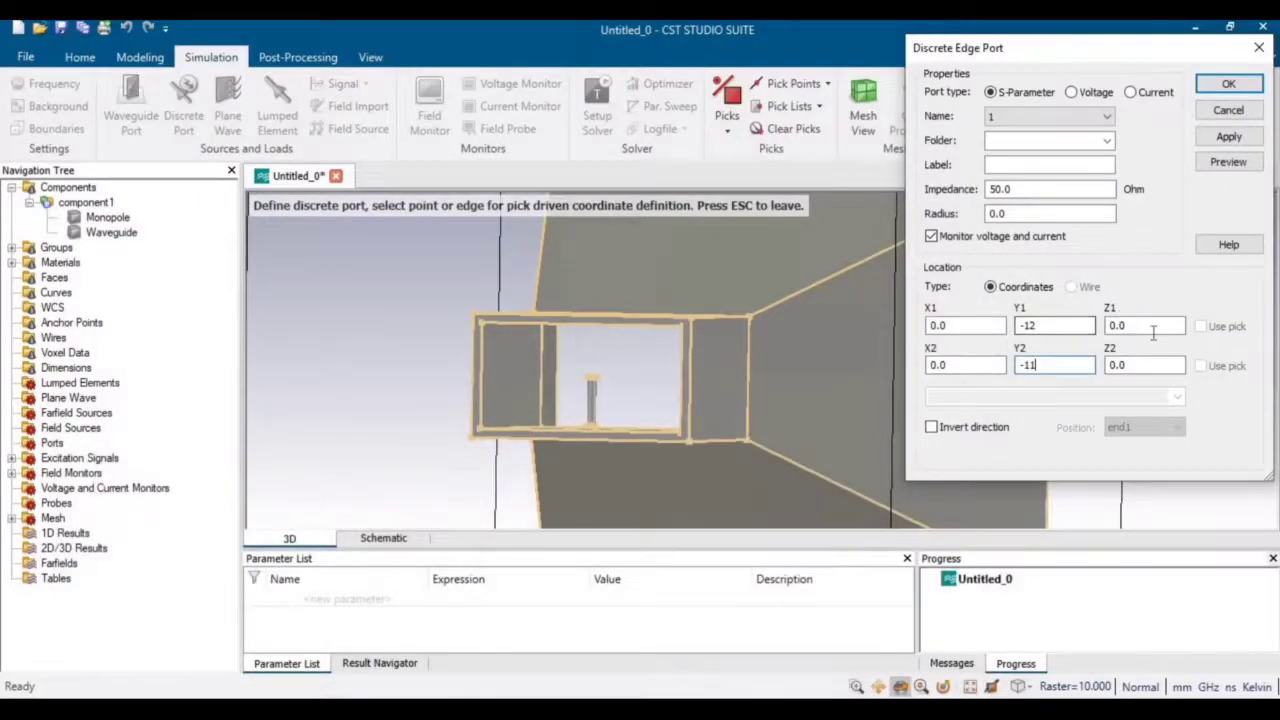
pyautogui.click(1152, 332)
pyautogui.hotkey('shift', 'Home')
pyautogui.write('13')
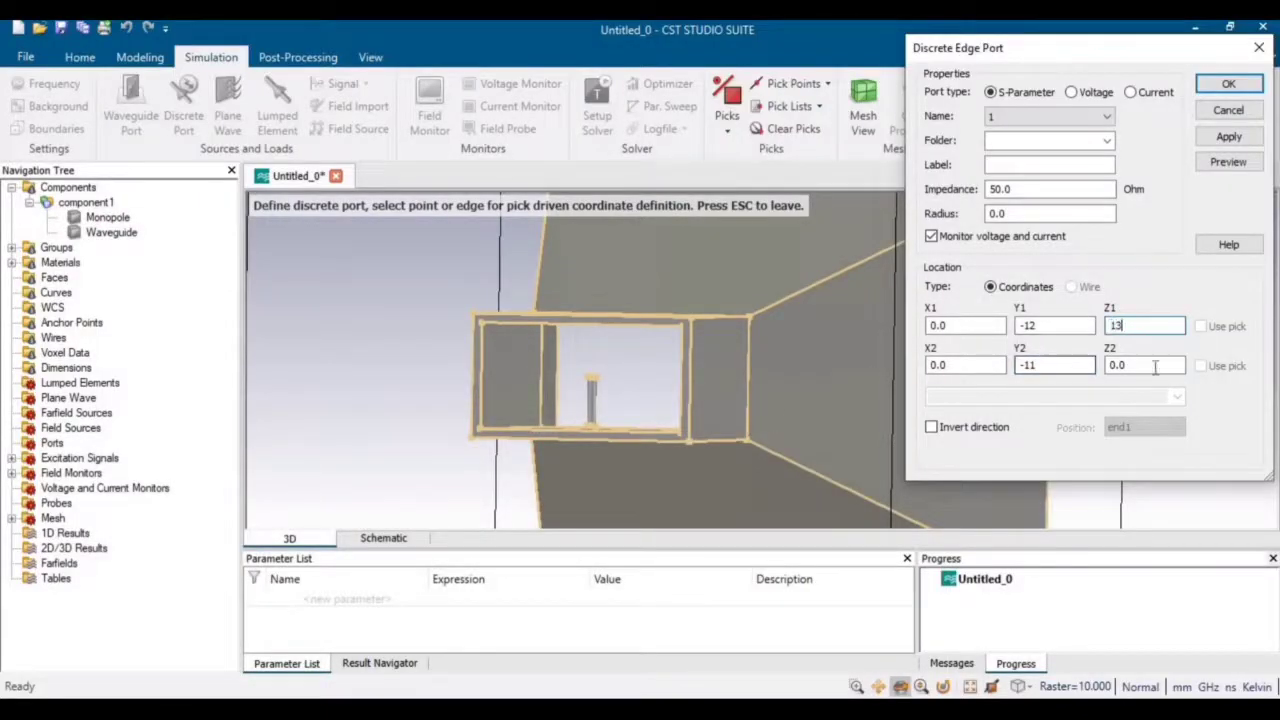
pyautogui.click(1152, 365)
pyautogui.hotkey('shift', 'Home')
pyautogui.write('13')
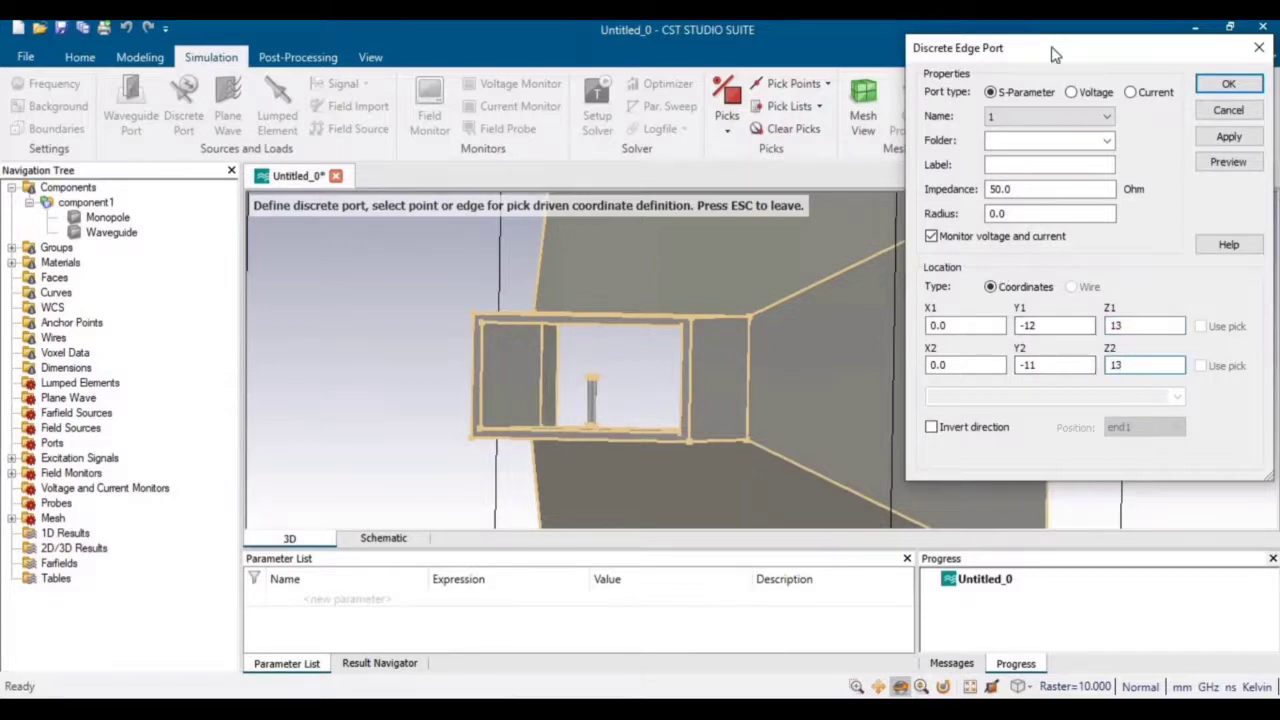
# Preview the discrete port and examine its location at the base of the monopole.
pyautogui.moveTo(1050, 50); pyautogui.dragTo(203, 54)
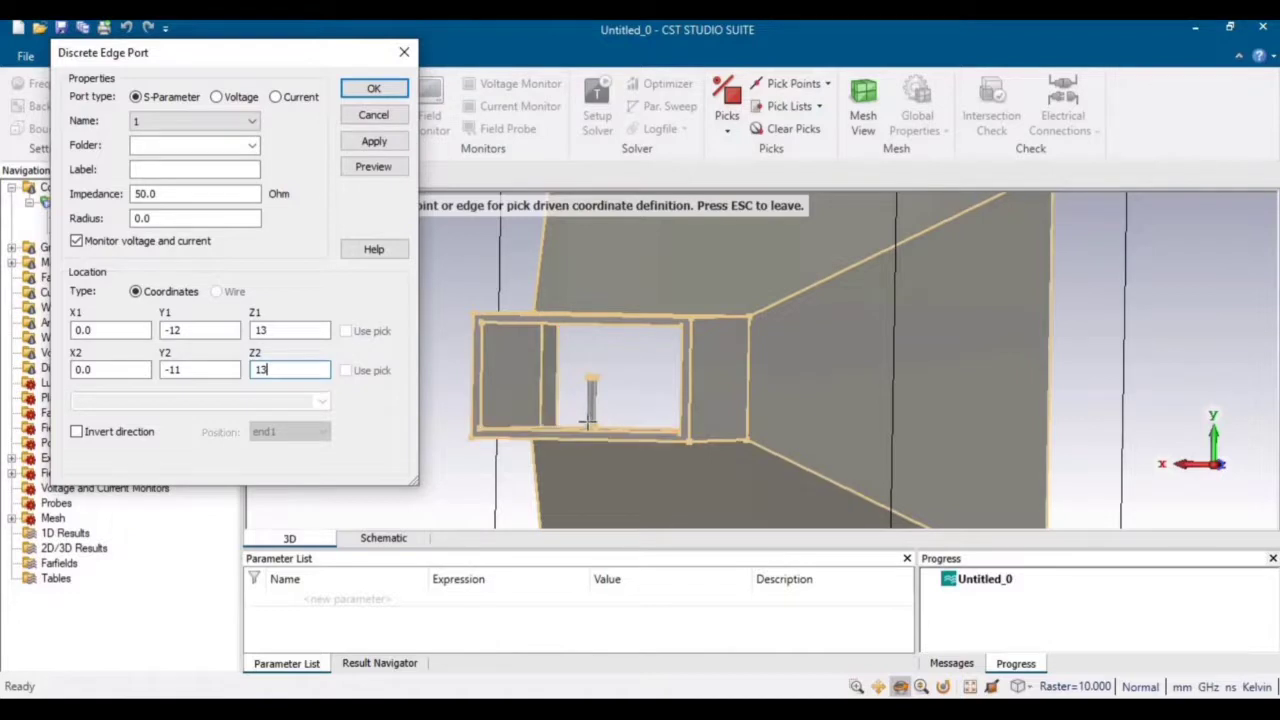
pyautogui.moveTo(588, 424)
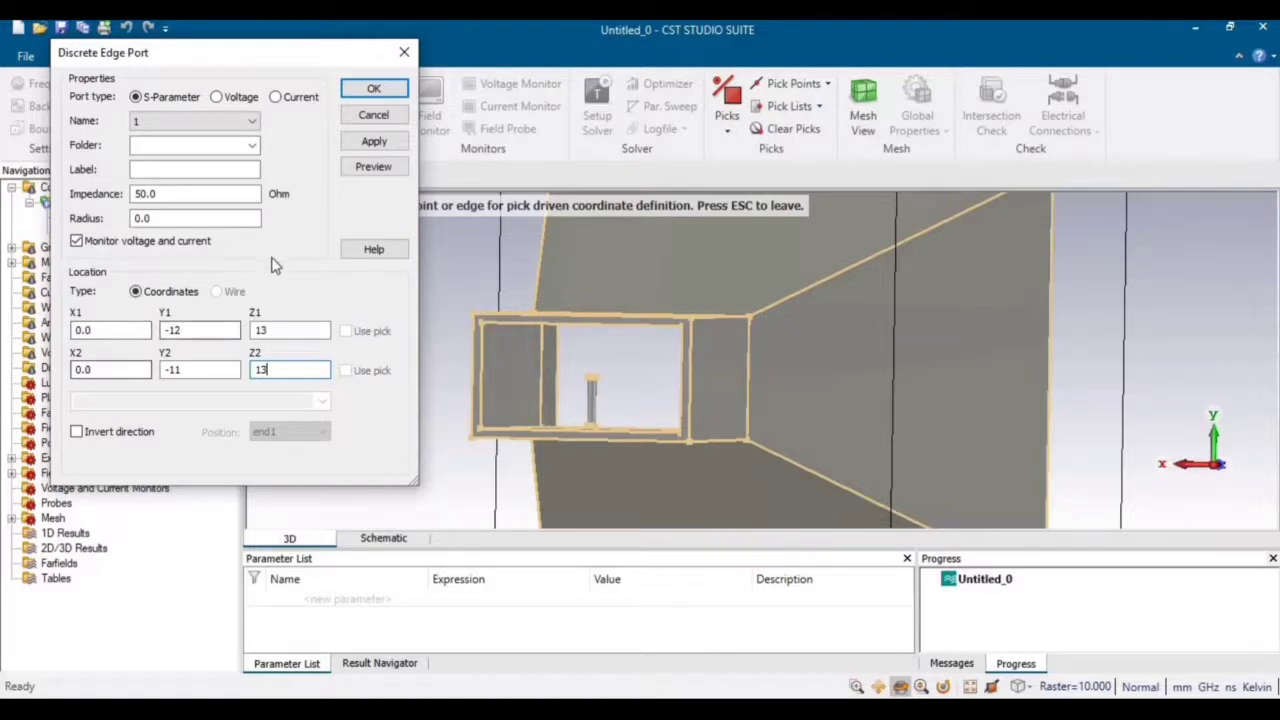
pyautogui.click(362, 170)
pyautogui.click(362, 170)
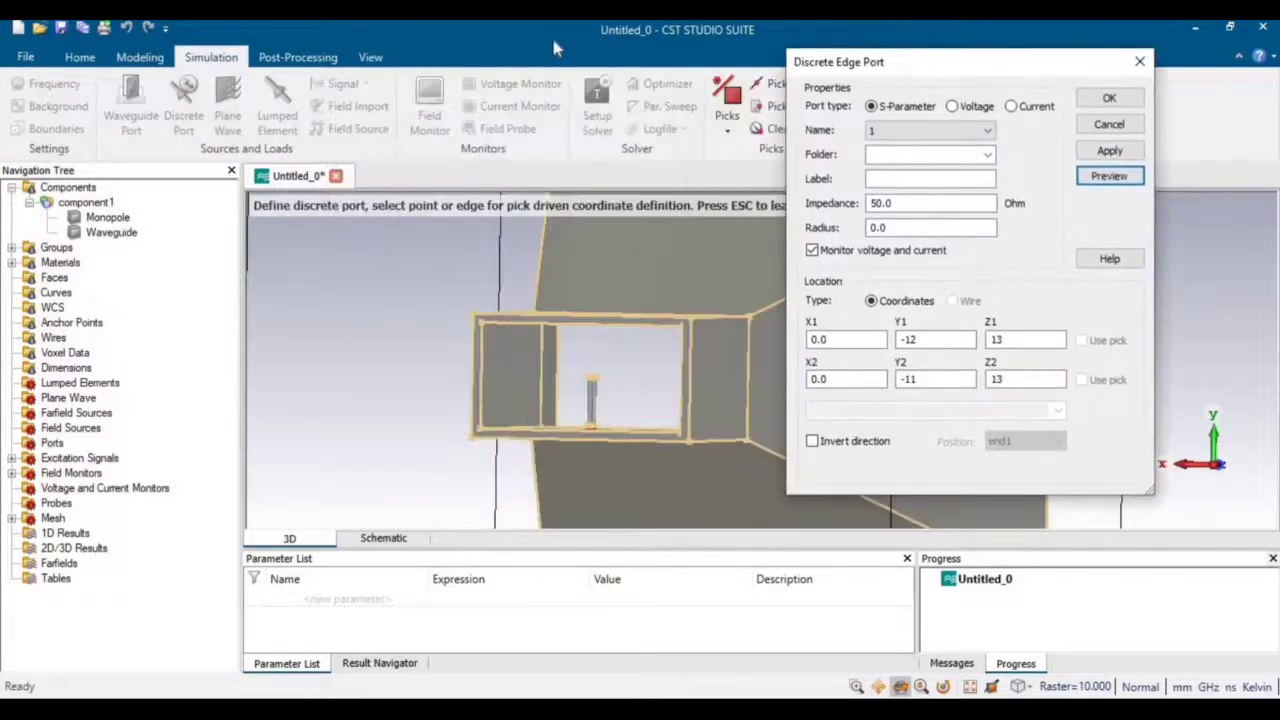
pyautogui.click(371, 57)
pyautogui.click(680, 108)
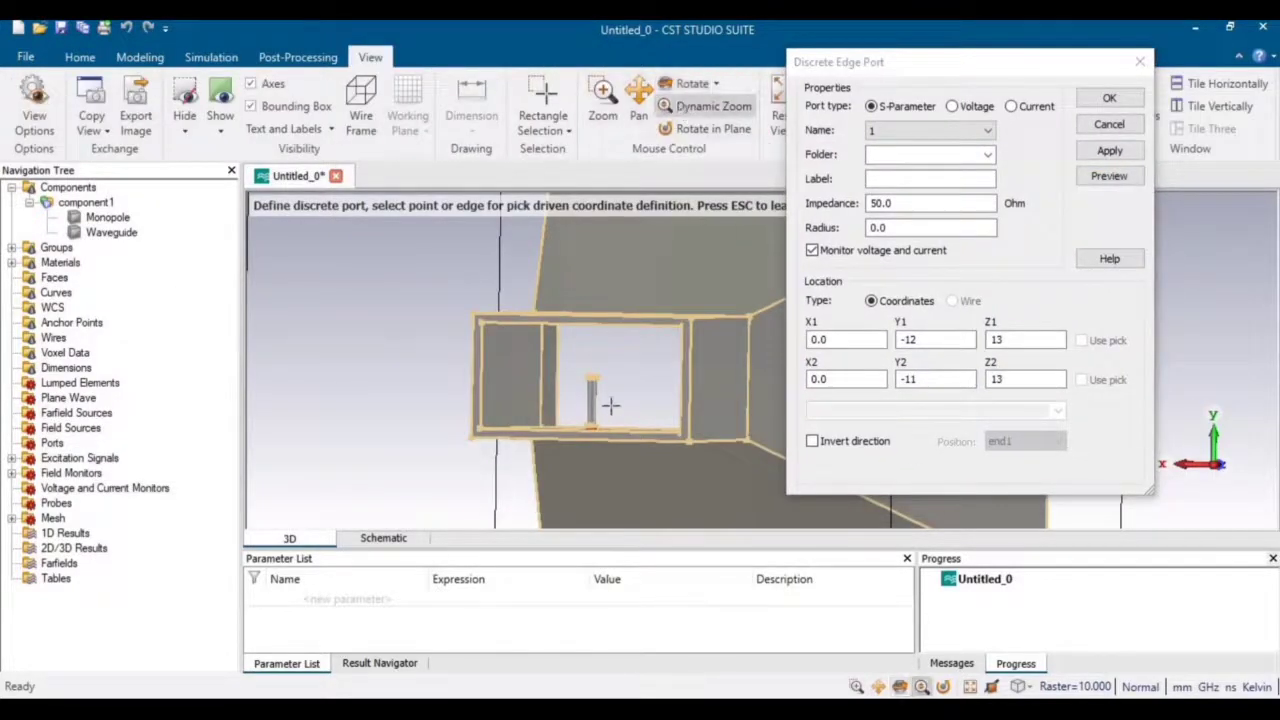
pyautogui.moveTo(545, 400); pyautogui.dragTo(541, 610)
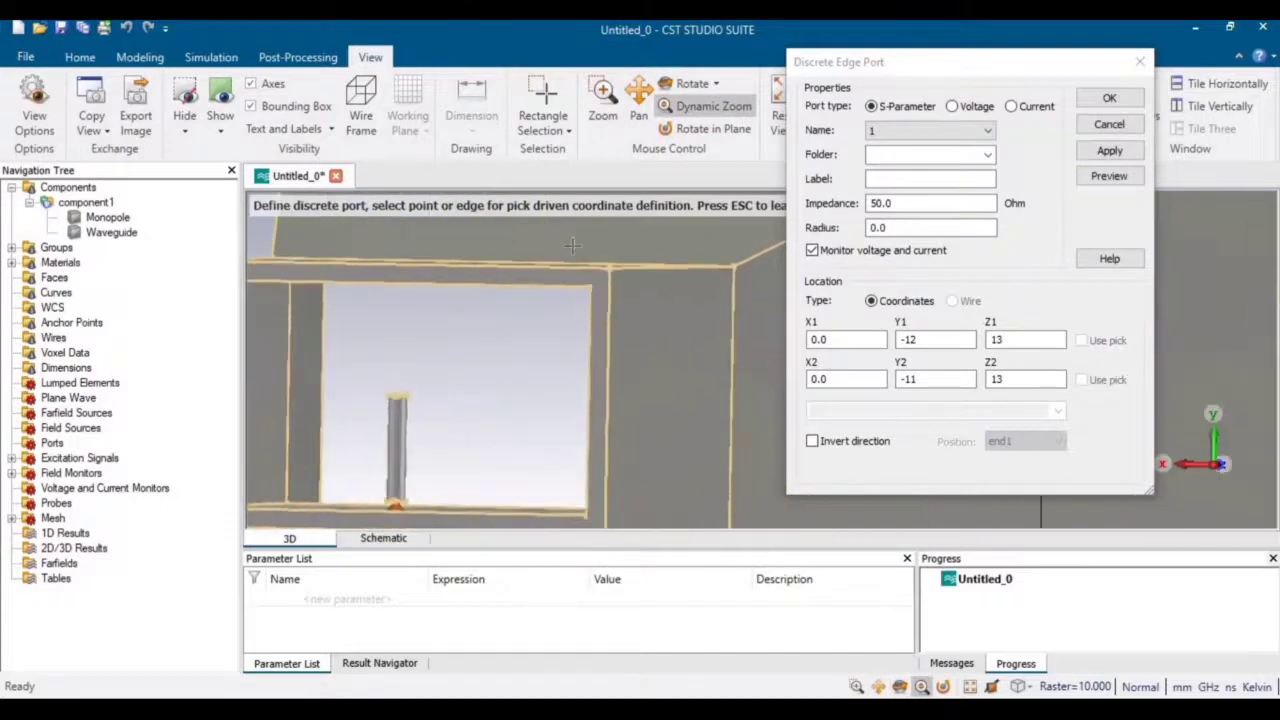